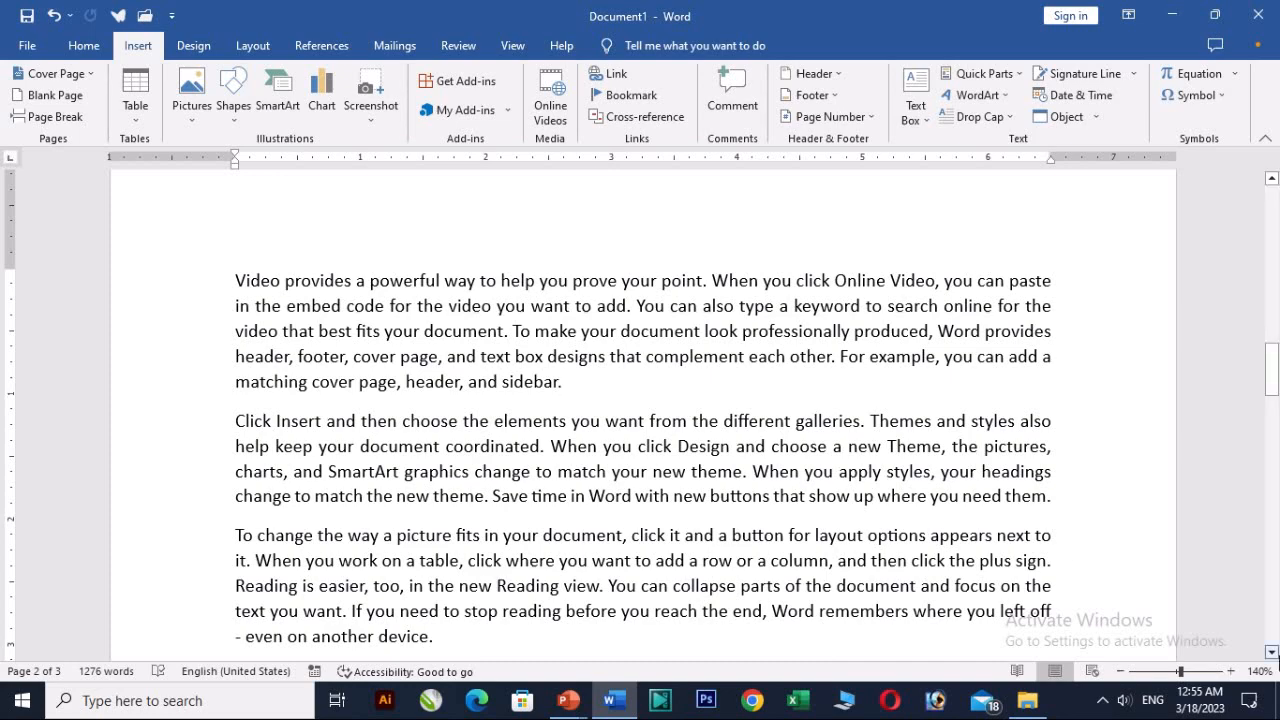
# Start a hyperlink on the word "Video" at the beginning of page 2, browsing the Desktop for the target file
pyautogui.click(1234, 672)
pyautogui.click(1234, 672)
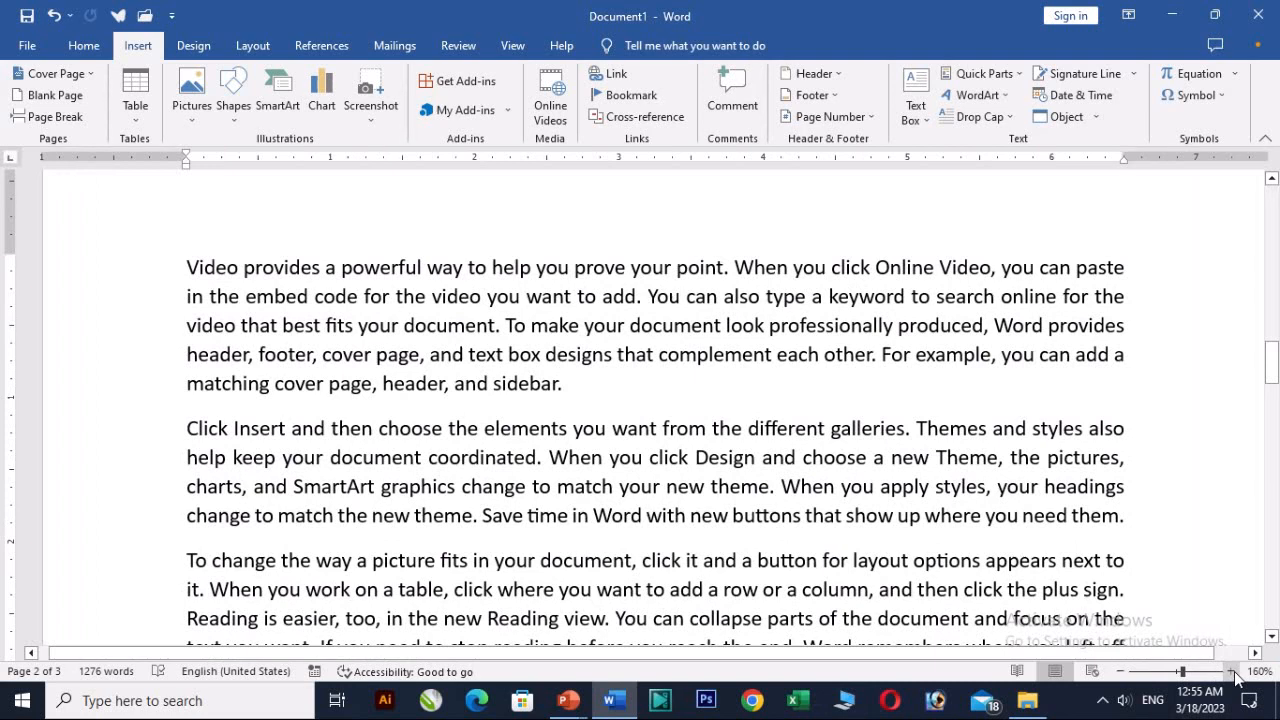
pyautogui.doubleClick(210, 268)
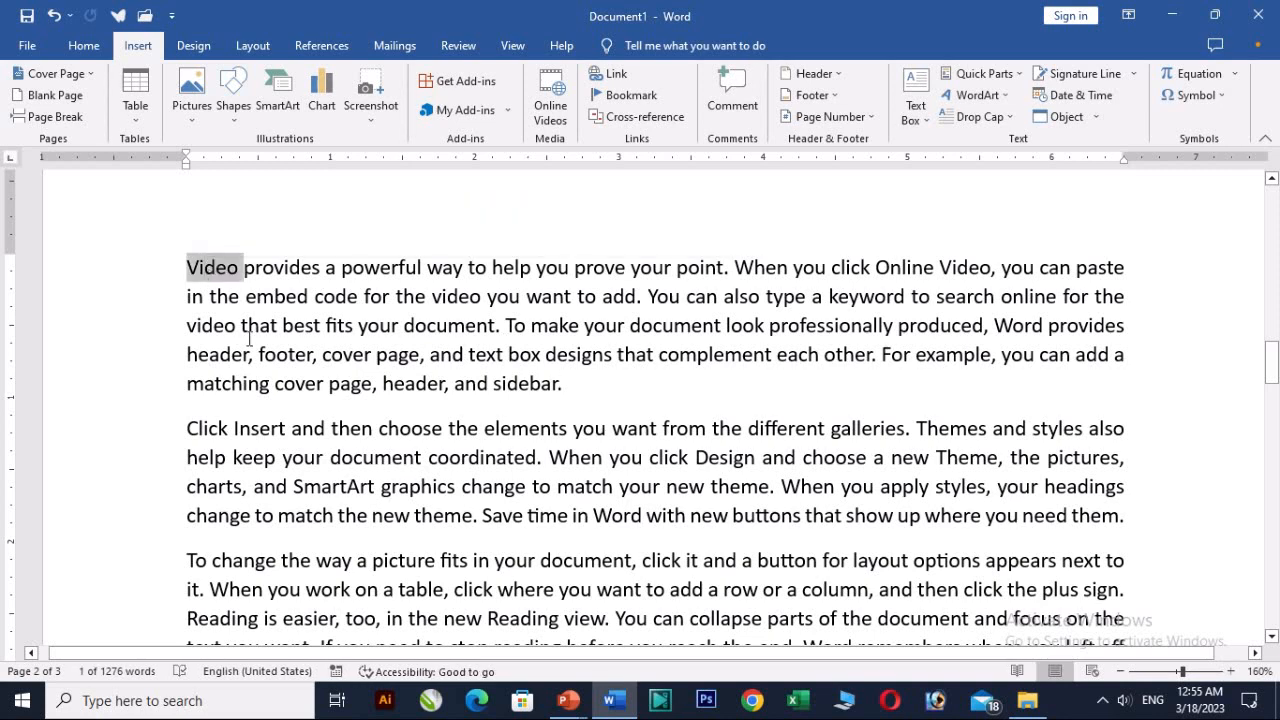
pyautogui.click(626, 82)
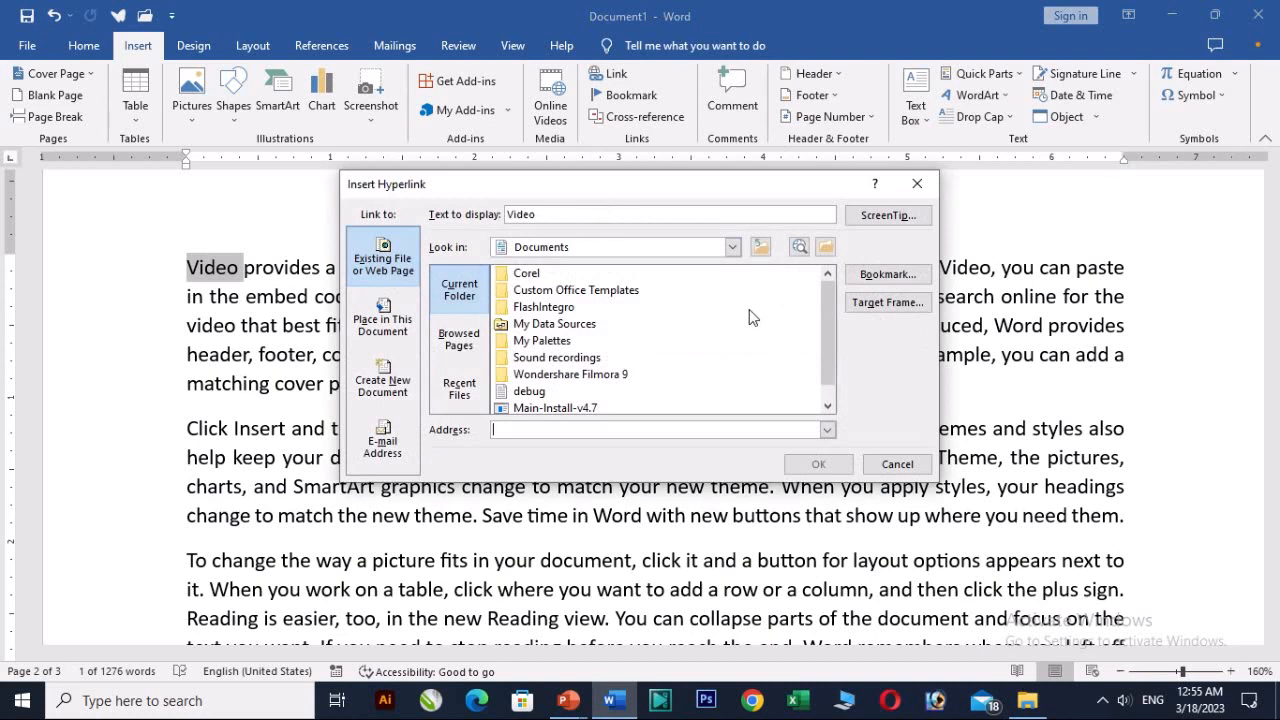
pyautogui.click(732, 248)
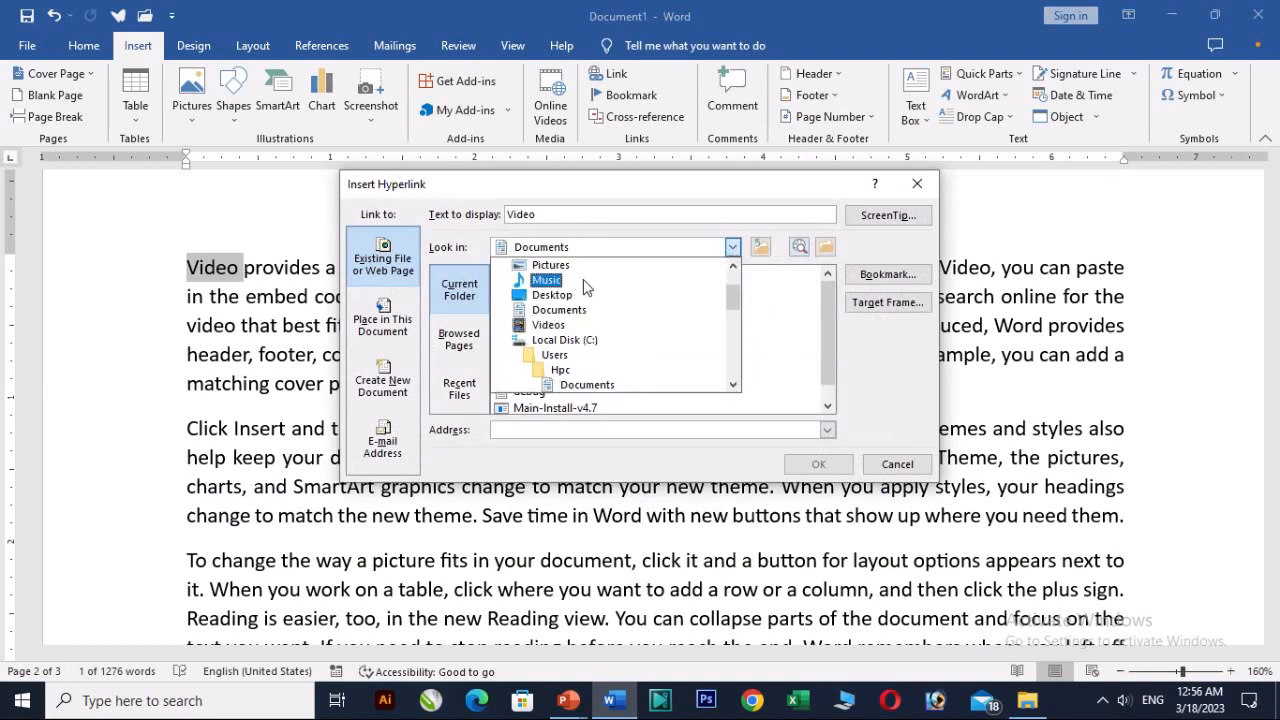
pyautogui.scroll(1, 733, 312)
pyautogui.click(545, 265)
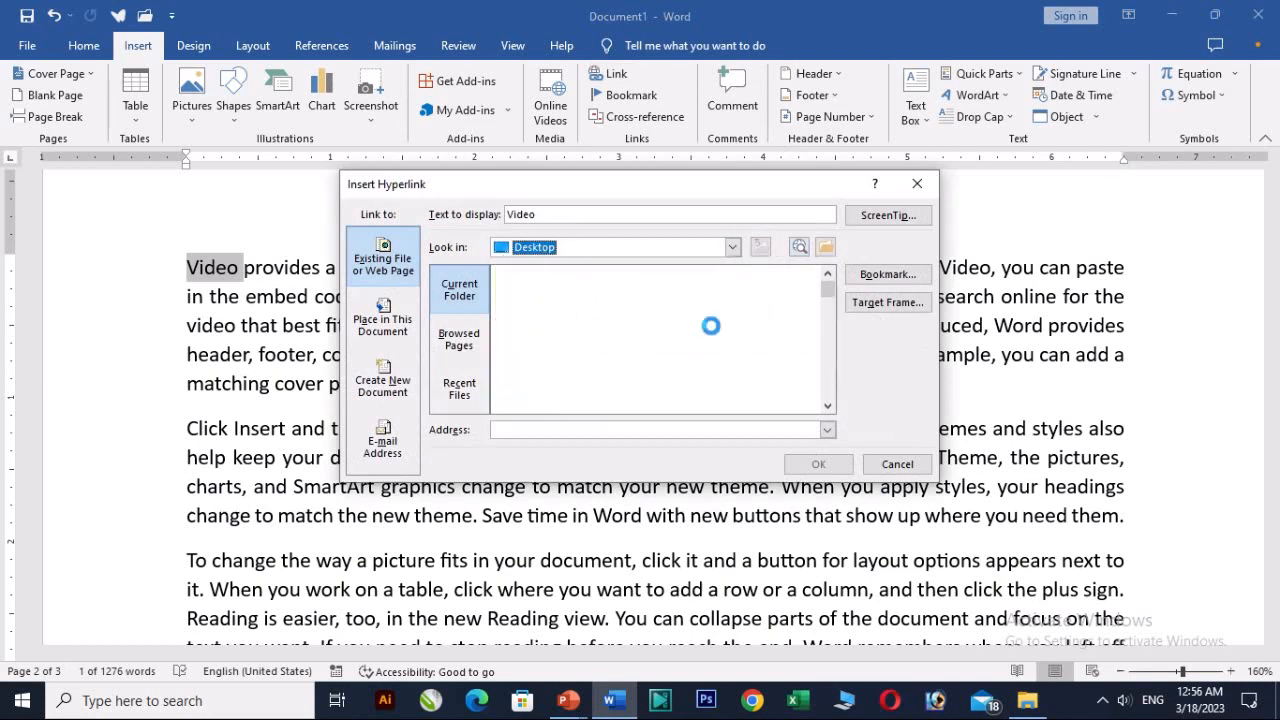
# Choose the Word document "What is SEO" as the hyperlink target for "Video" and insert the link
pyautogui.moveTo(833, 296); pyautogui.dragTo(830, 405)
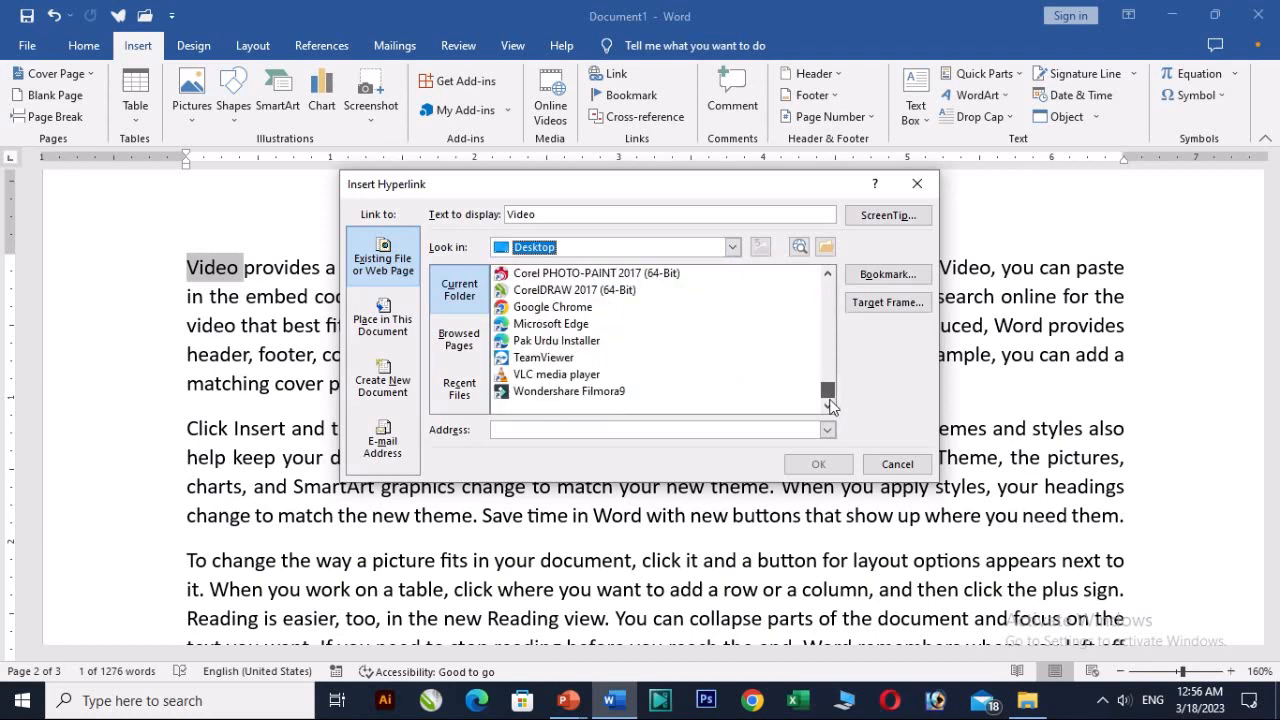
pyautogui.click(827, 276)
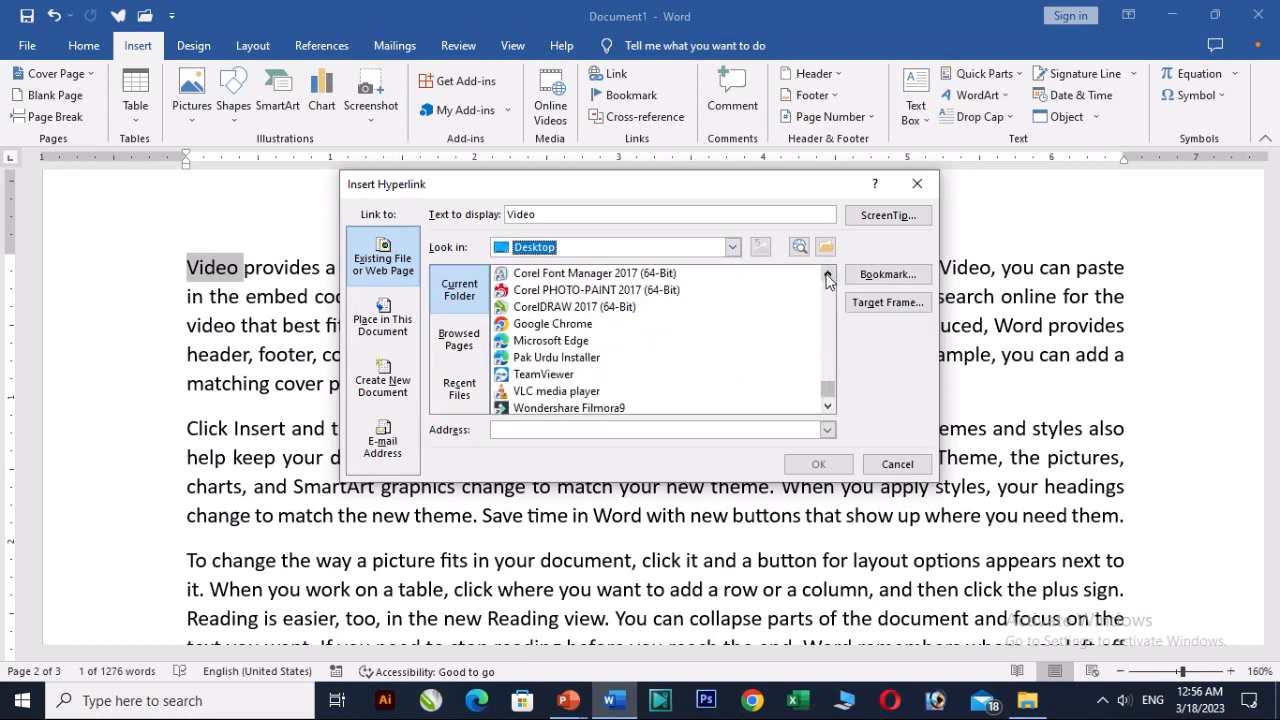
pyautogui.click(827, 276)
pyautogui.click(827, 276)
pyautogui.click(827, 276)
pyautogui.click(827, 276)
pyautogui.click(827, 276)
pyautogui.click(827, 276)
pyautogui.click(827, 276)
pyautogui.click(827, 276)
pyautogui.click(827, 276)
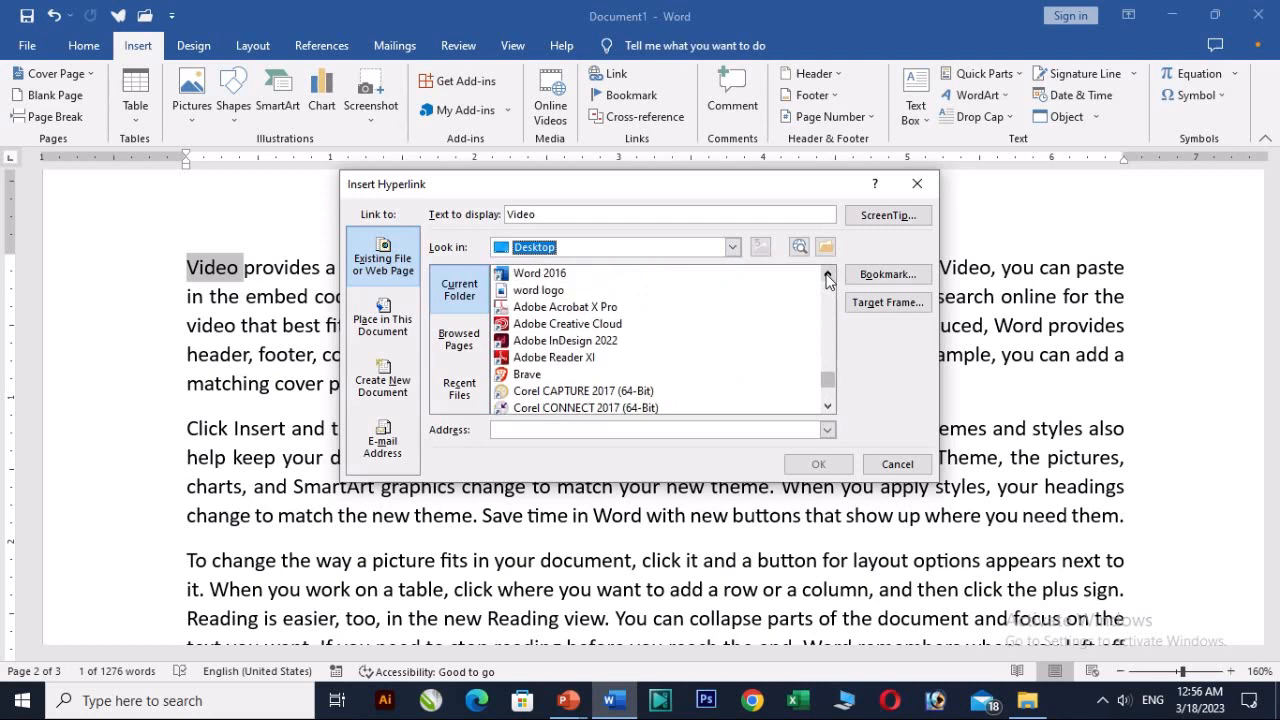
pyautogui.click(827, 276)
pyautogui.click(827, 276)
pyautogui.click(827, 276)
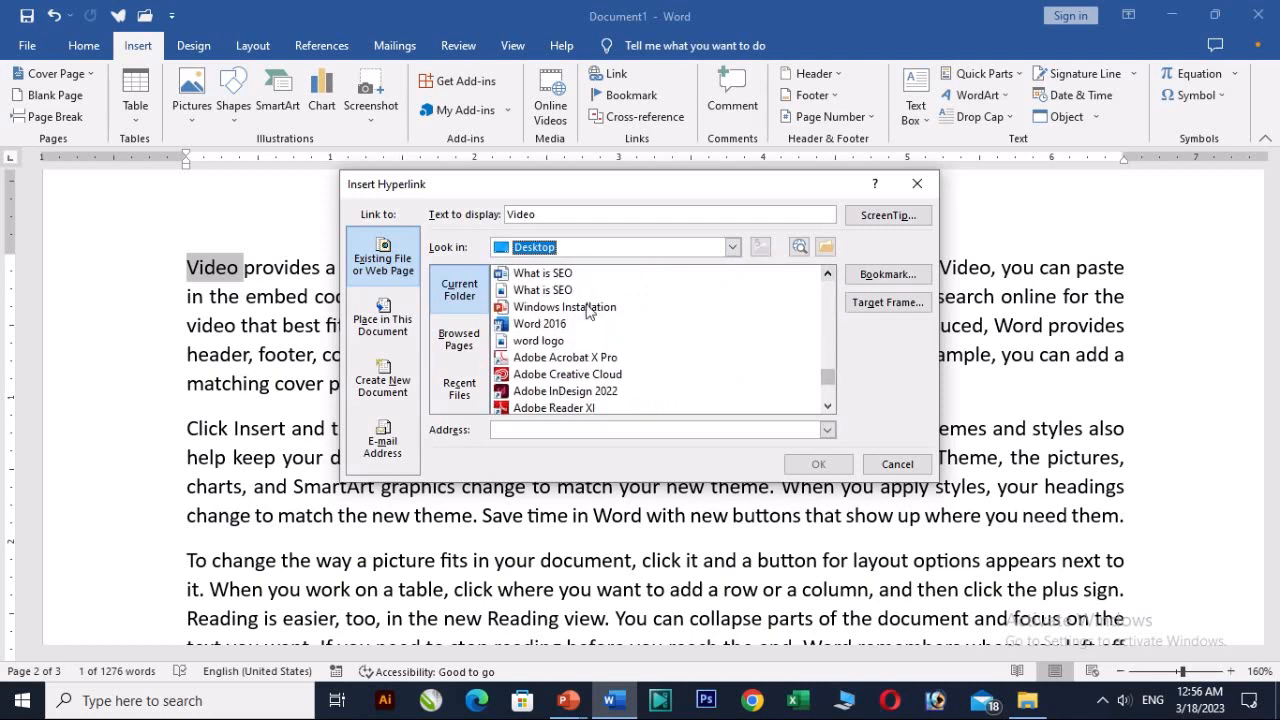
pyautogui.click(546, 274)
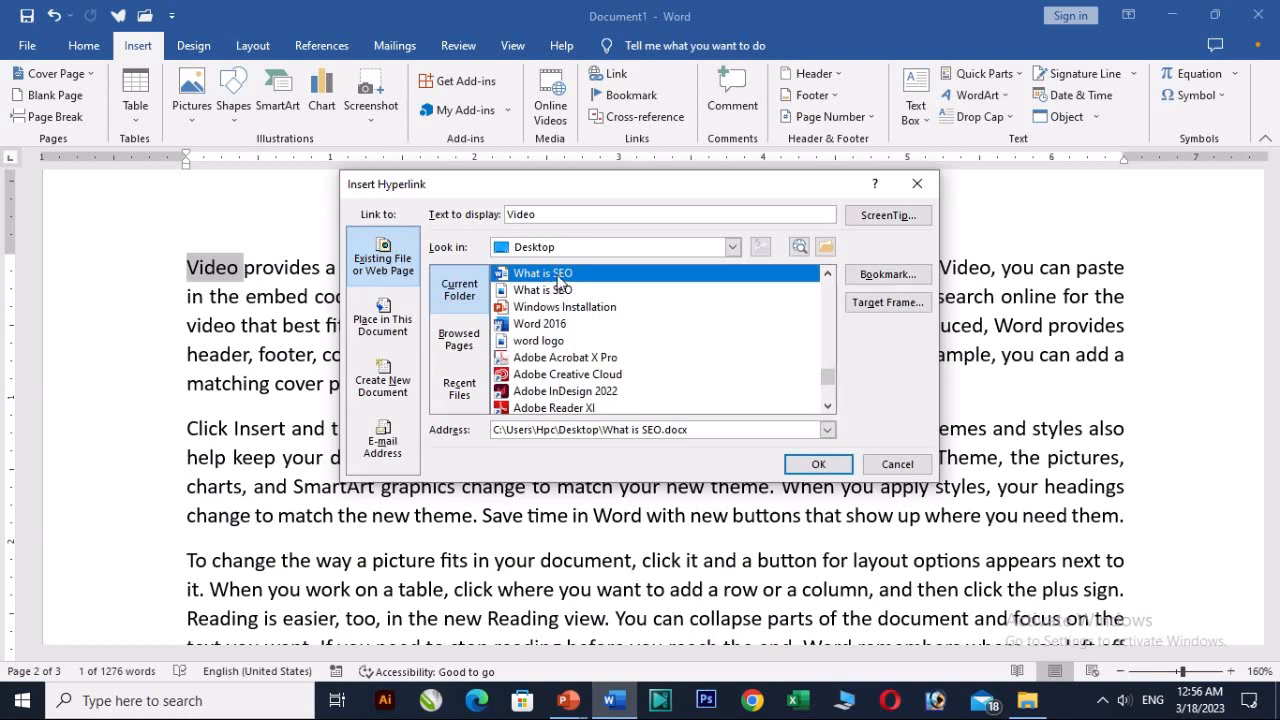
pyautogui.click(839, 466)
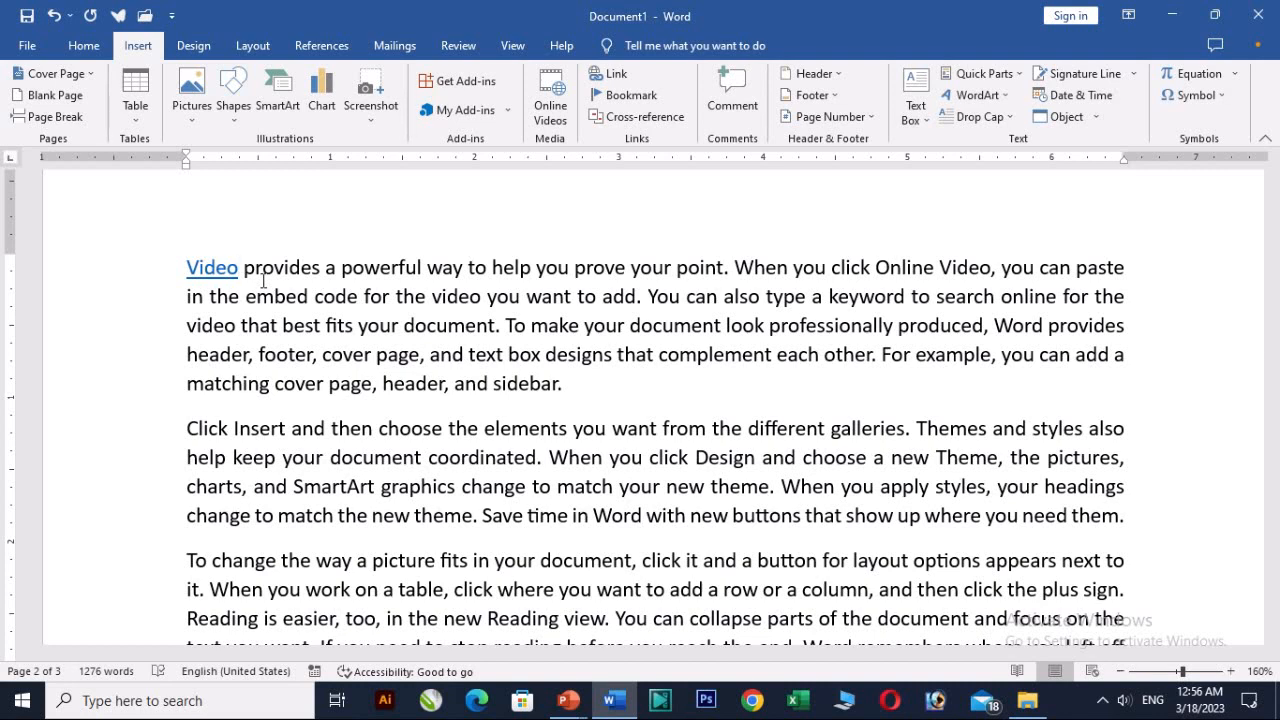
# Follow the "Video" hyperlink to open the linked document and look at its title
pyautogui.moveTo(203, 267)
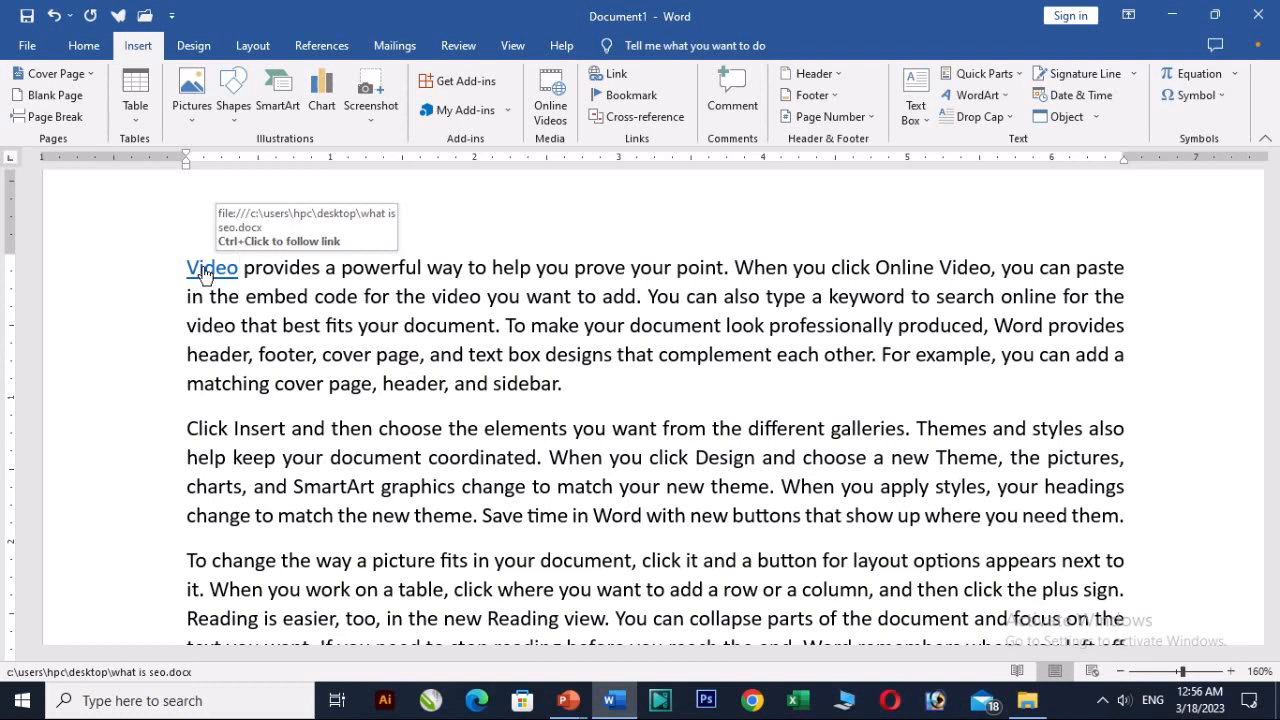
pyautogui.keyDown('ctrl'); pyautogui.click(203, 272); pyautogui.keyUp('ctrl')
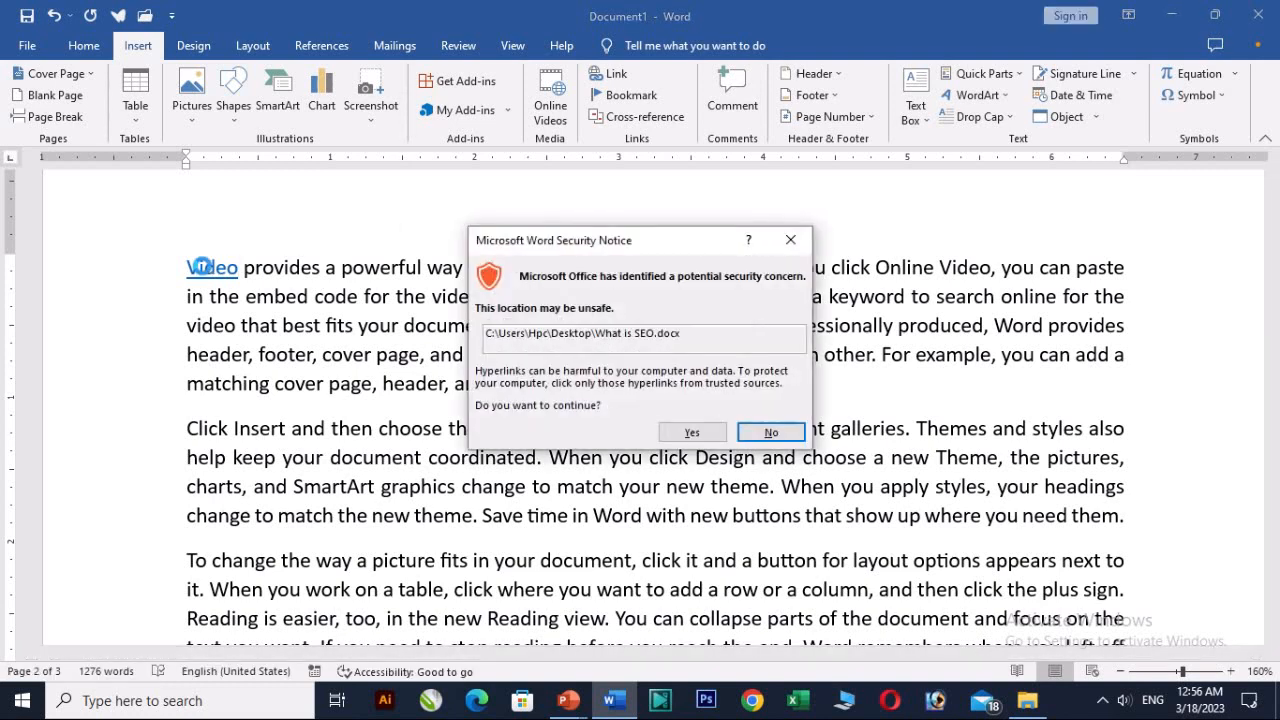
pyautogui.click(768, 436)
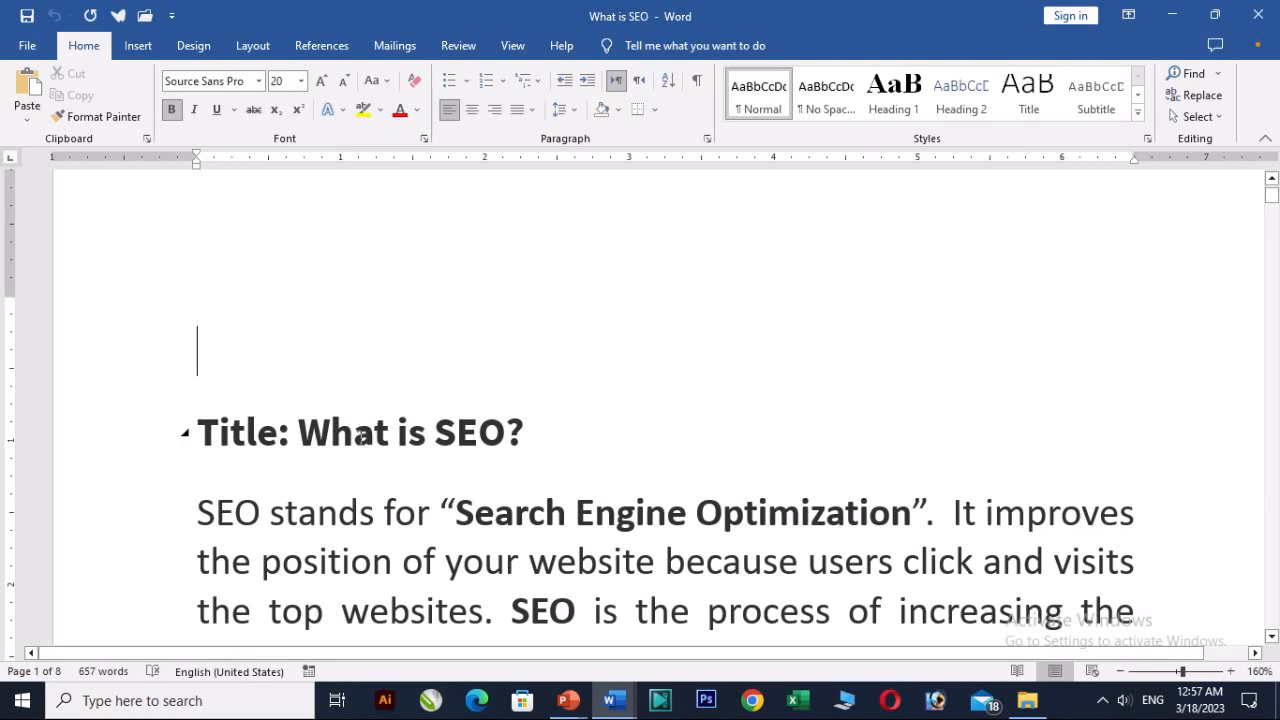
pyautogui.doubleClick(355, 432)
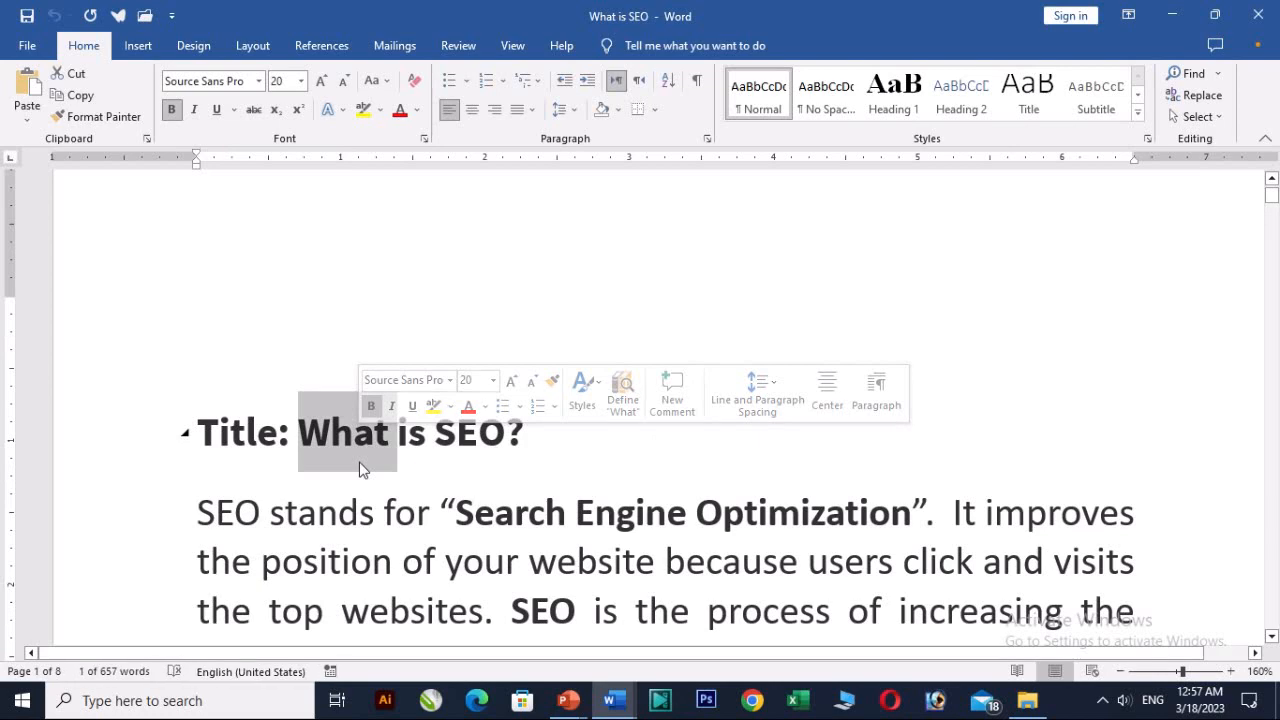
# Link the word "SEO" at the start of the first paragraph to the Desktop image "word logo.jpg" and follow the link
pyautogui.doubleClick(230, 514)
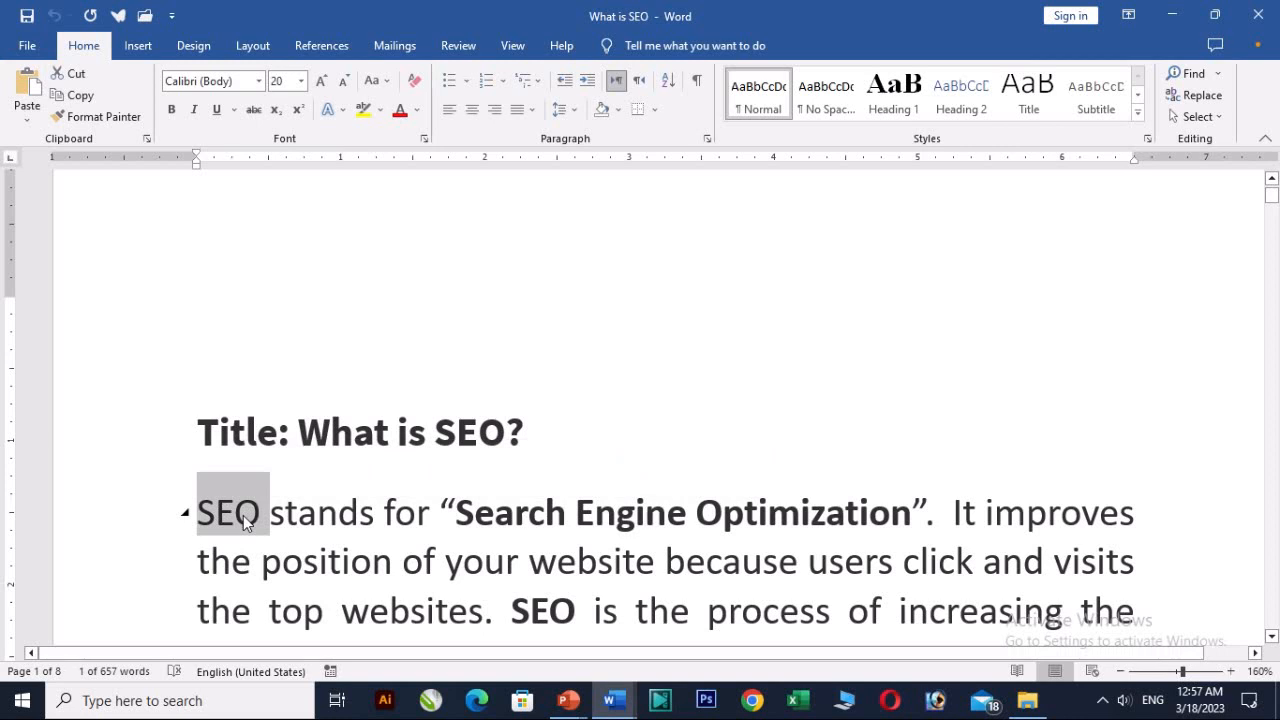
pyautogui.click(139, 47)
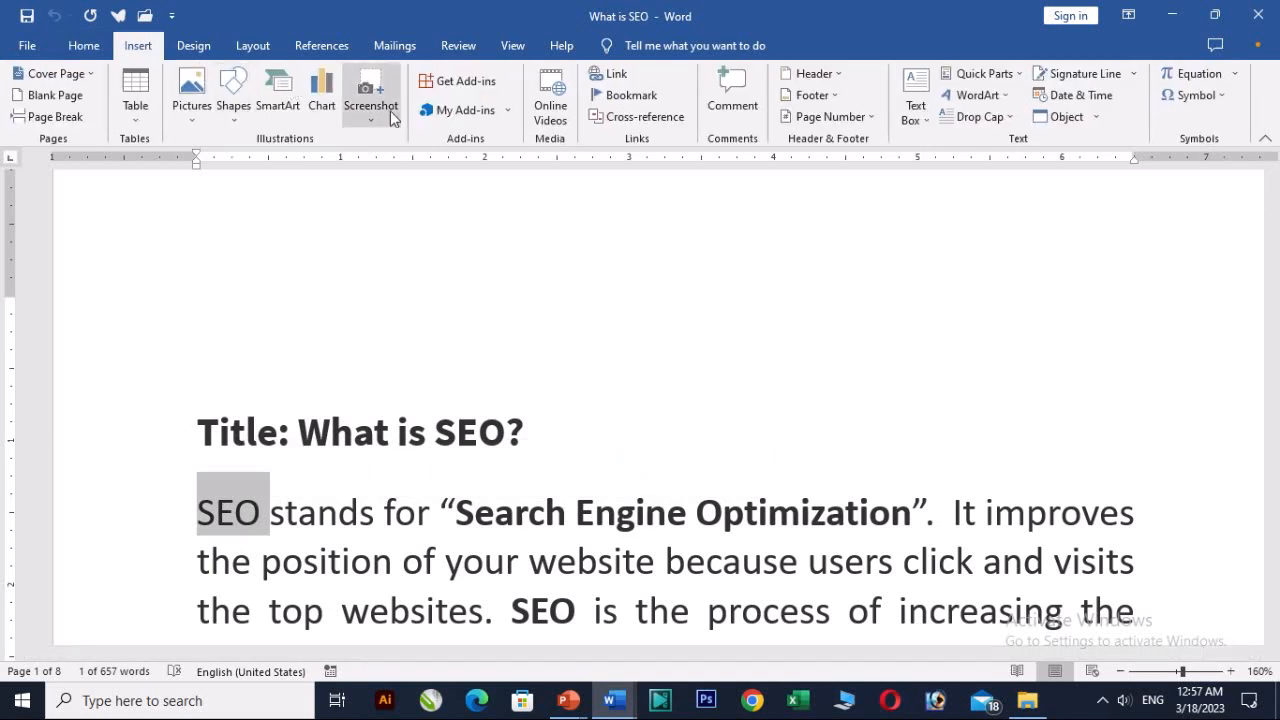
pyautogui.click(622, 77)
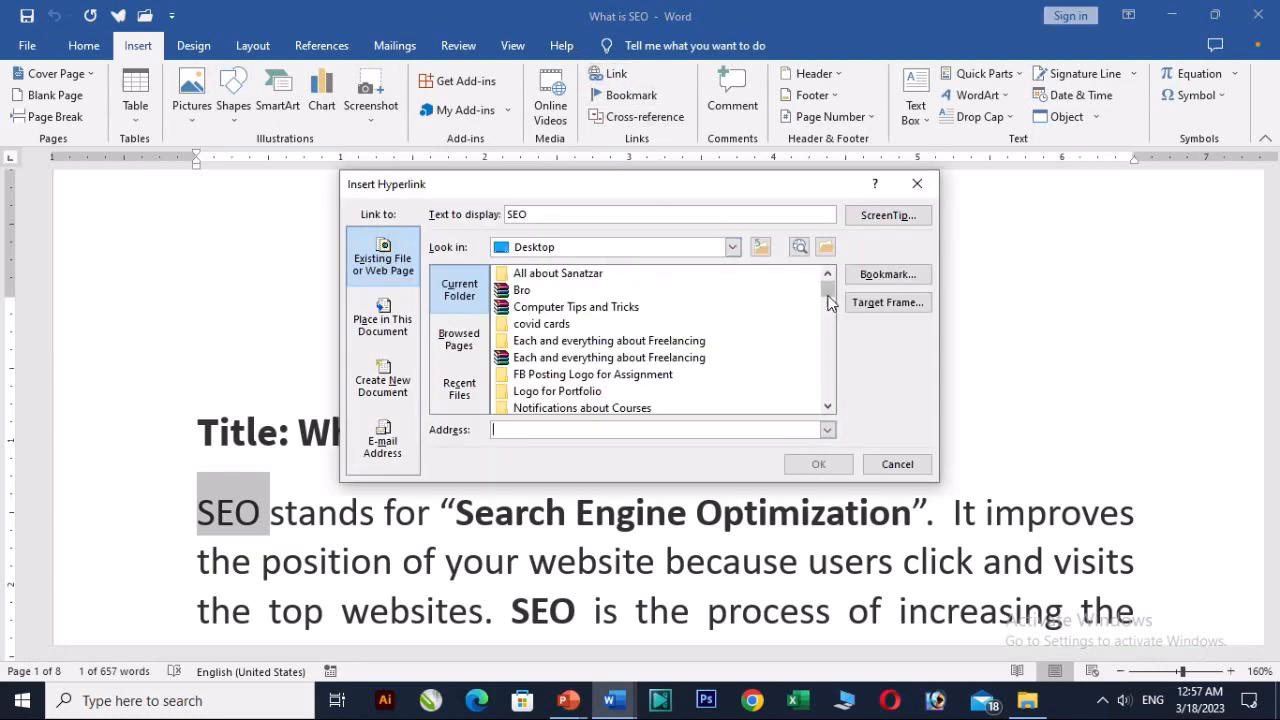
pyautogui.moveTo(829, 290); pyautogui.dragTo(829, 405)
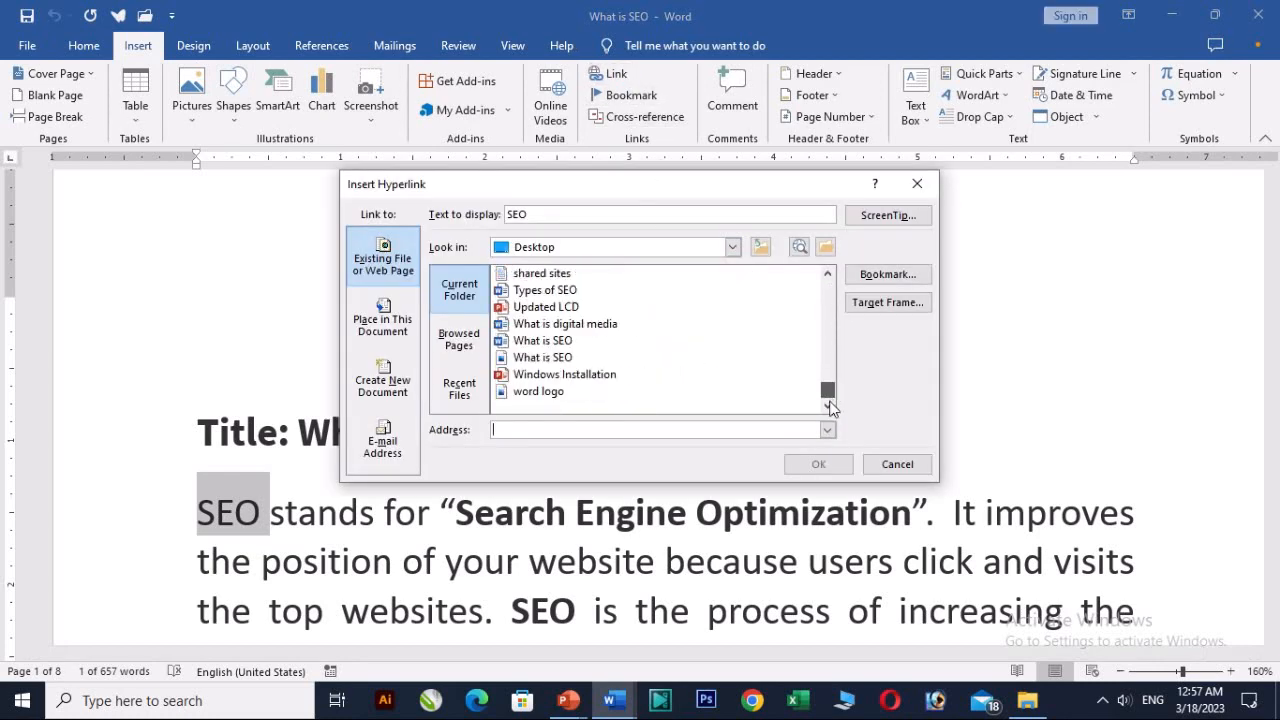
pyautogui.click(550, 396)
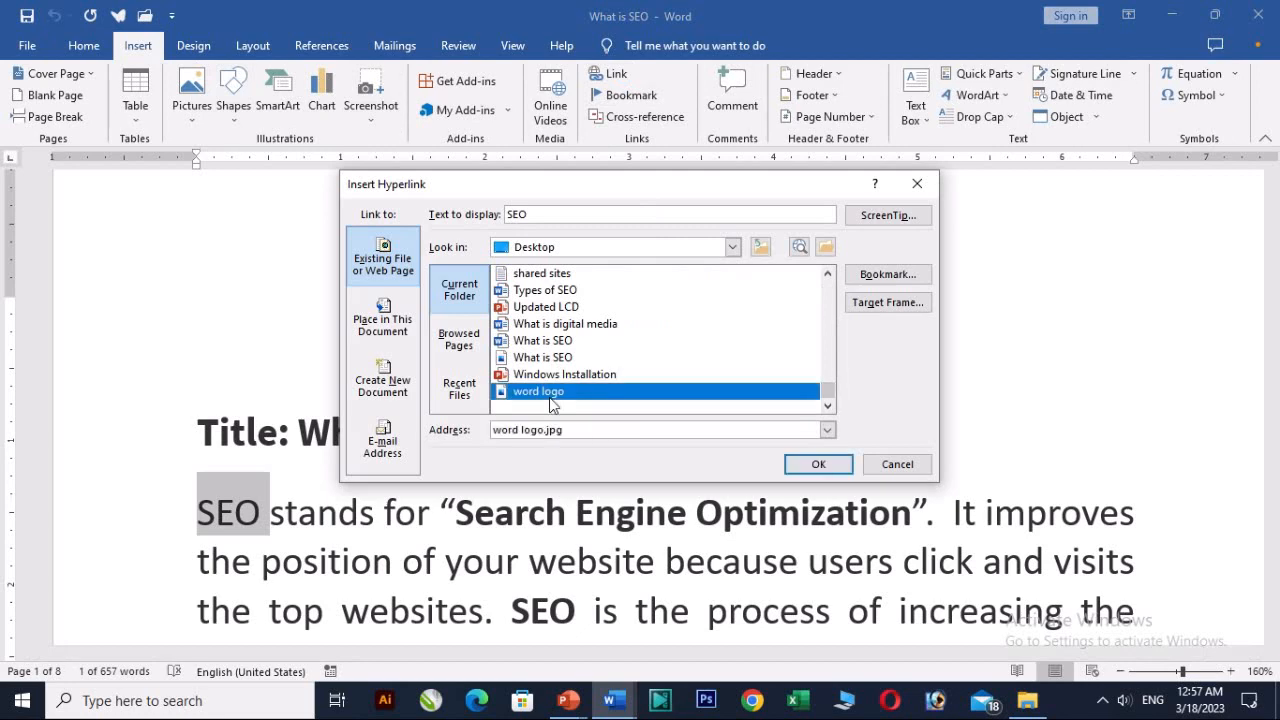
pyautogui.click(808, 465)
pyautogui.moveTo(232, 513)
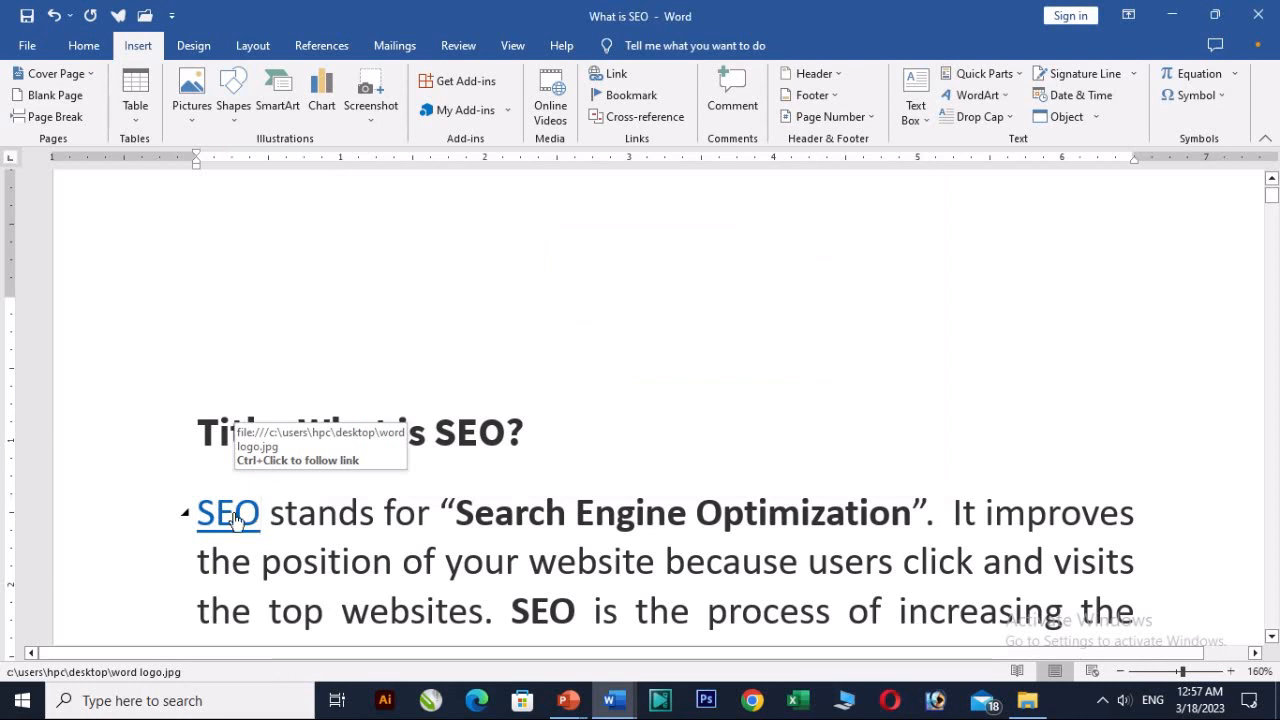
pyautogui.keyDown('ctrl'); pyautogui.click(230, 513); pyautogui.keyUp('ctrl')
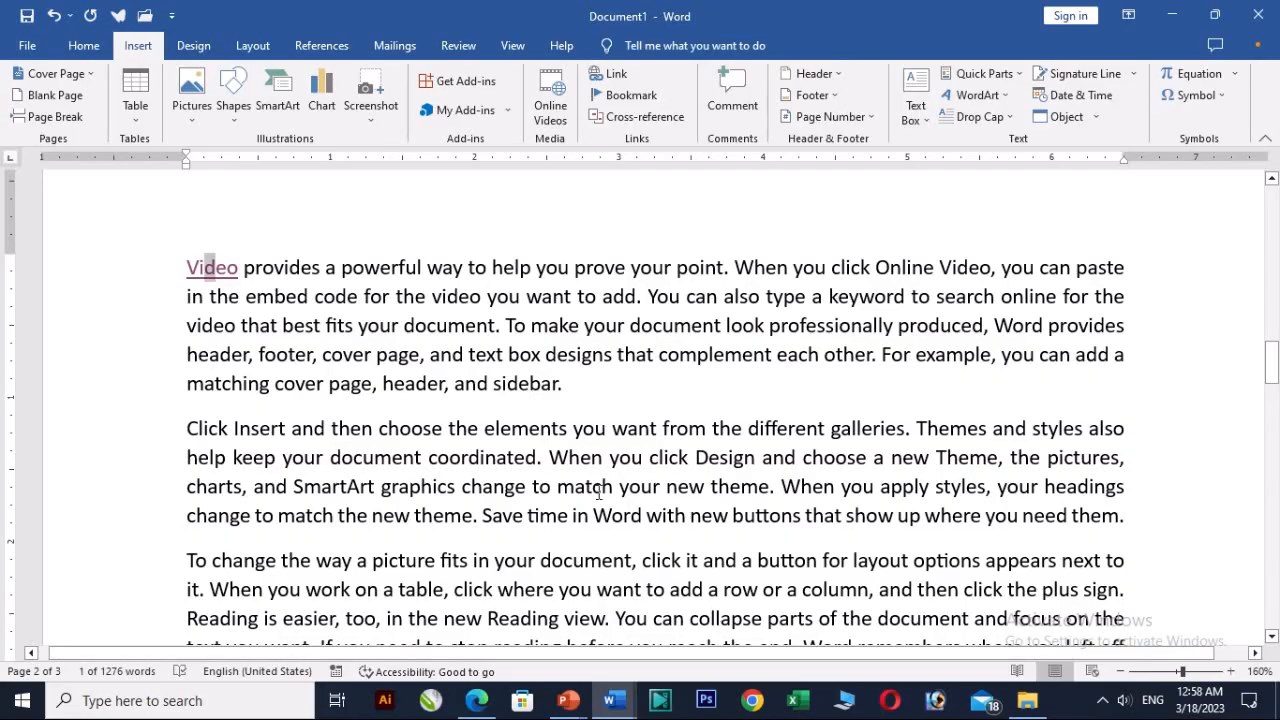
# Remove the hyperlink from the word "Video" at the beginning of page 2 in Document1
pyautogui.click(336, 268)
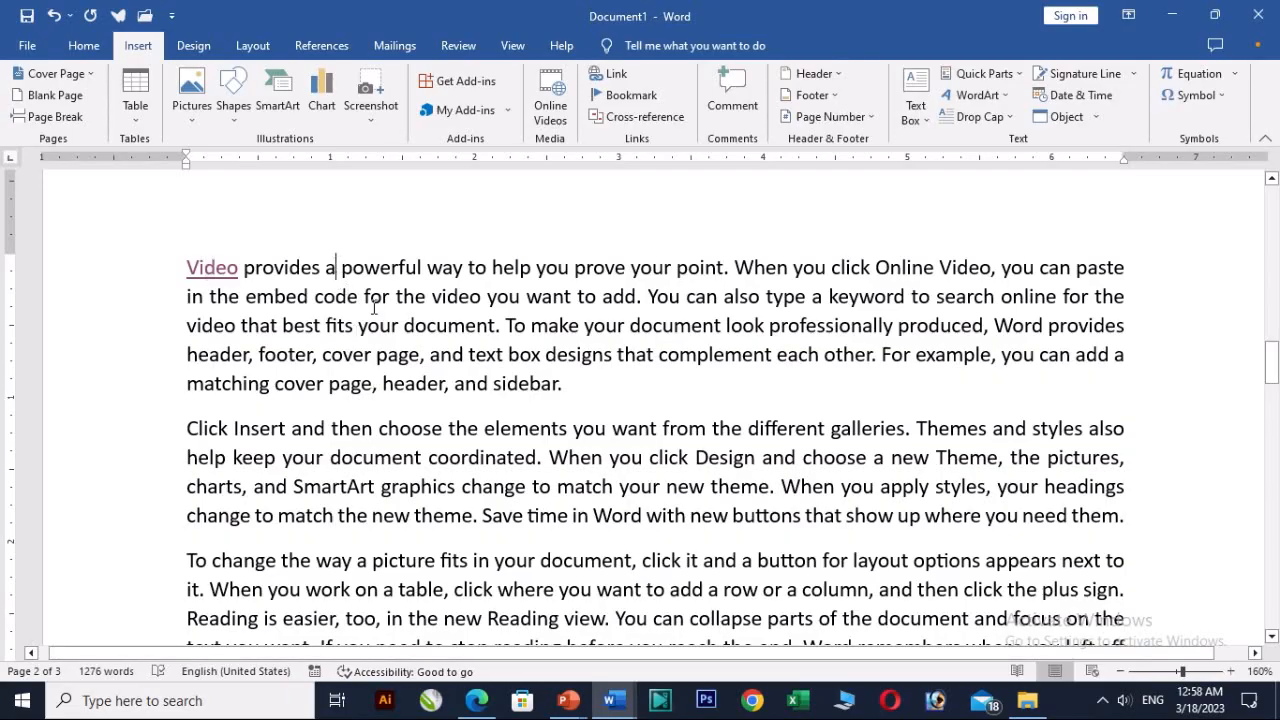
pyautogui.rightClick(212, 264)
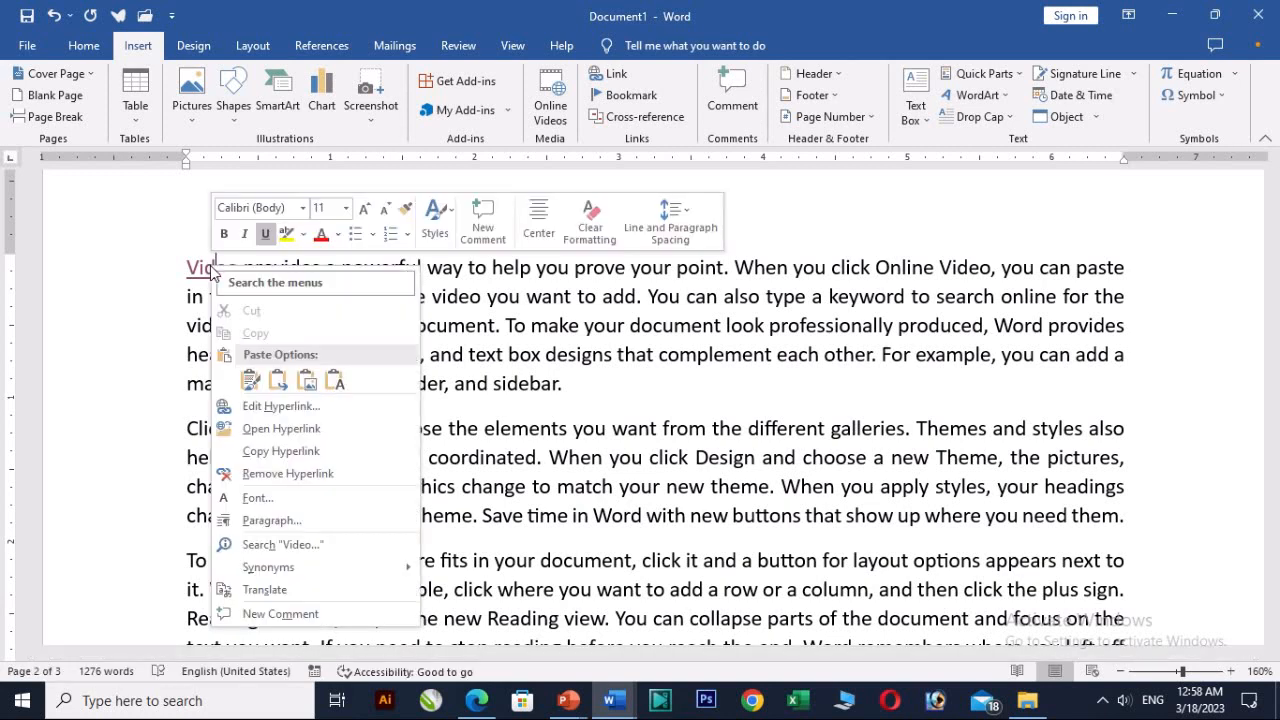
pyautogui.click(311, 480)
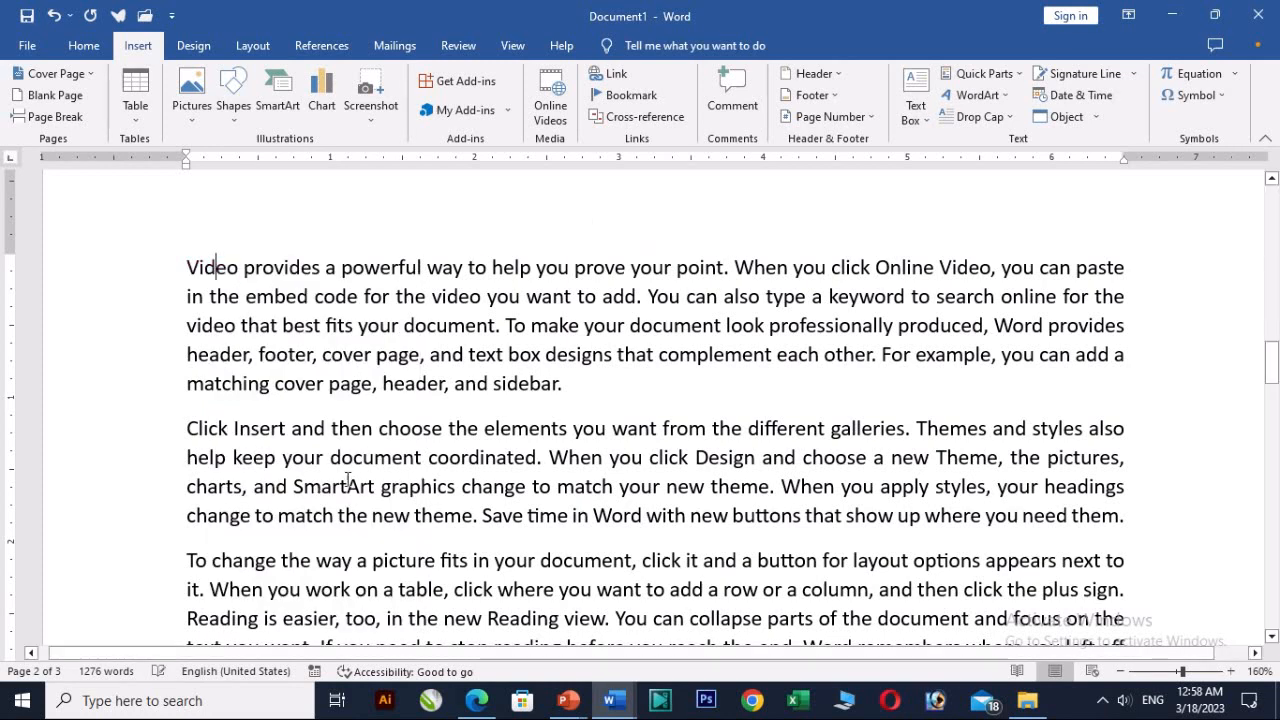
pyautogui.click(241, 268)
# Copy the word "sidebar" at the end of the first paragraph on page 2
pyautogui.click(1232, 673)
pyautogui.click(1232, 673)
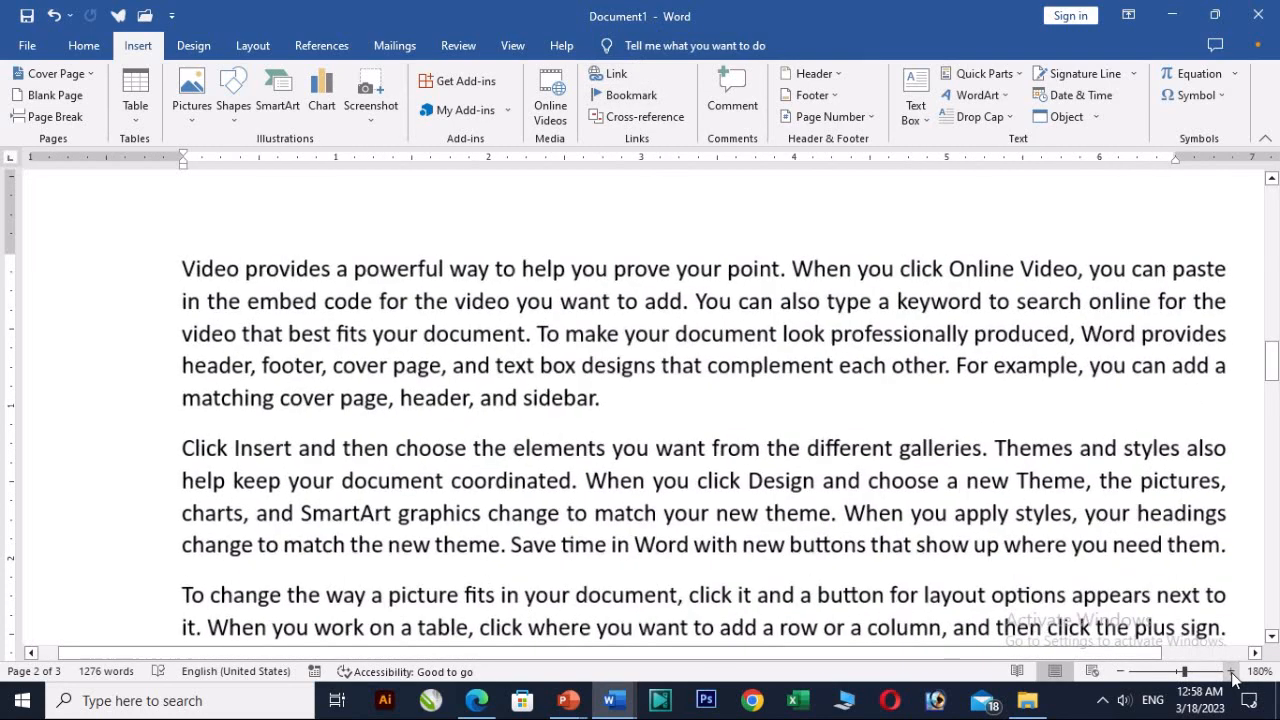
pyautogui.moveTo(936, 655); pyautogui.dragTo(976, 655)
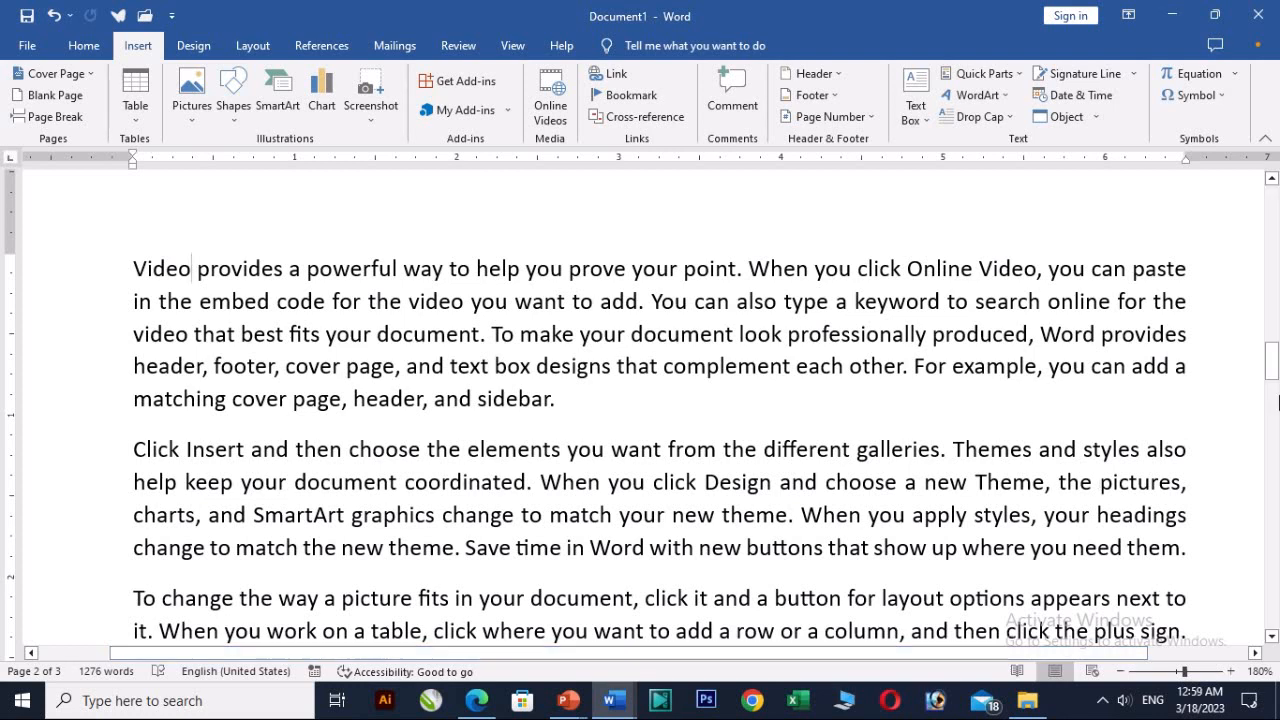
pyautogui.moveTo(1272, 368)
pyautogui.mouseDown()
pyautogui.moveTo(1274, 205)
pyautogui.moveTo(1273, 371)
pyautogui.mouseUp()
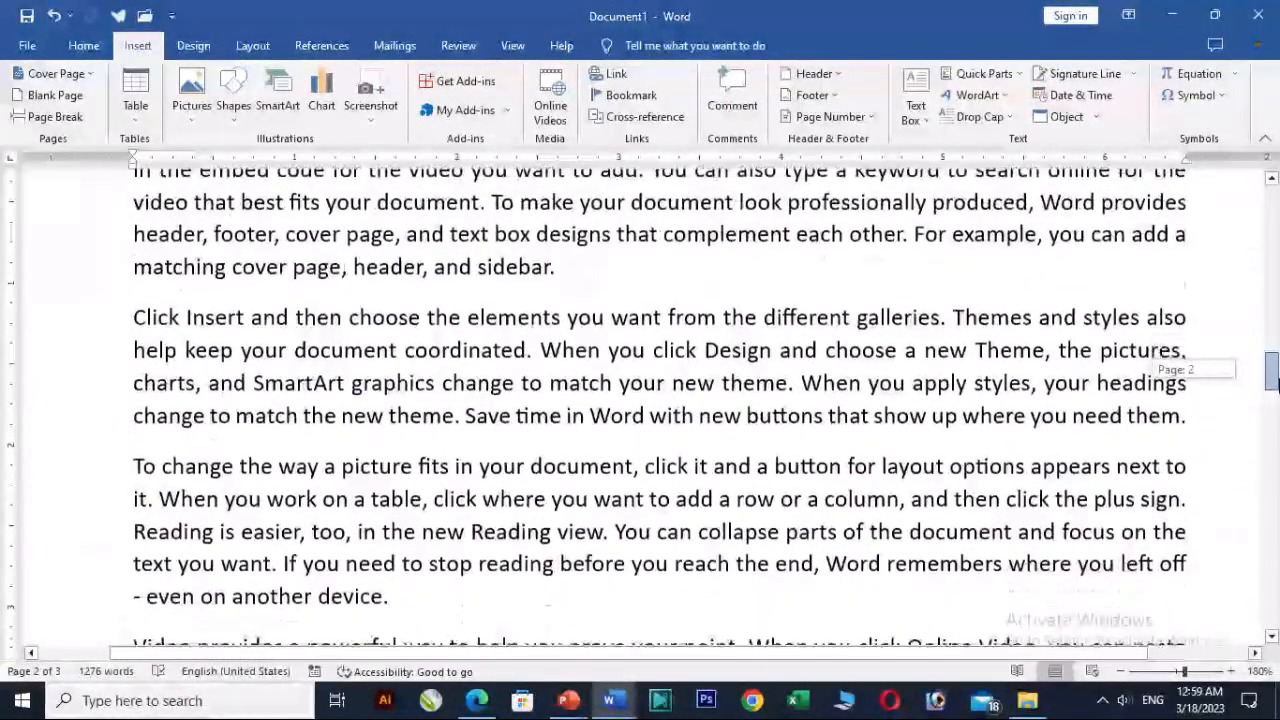
pyautogui.doubleClick(519, 265)
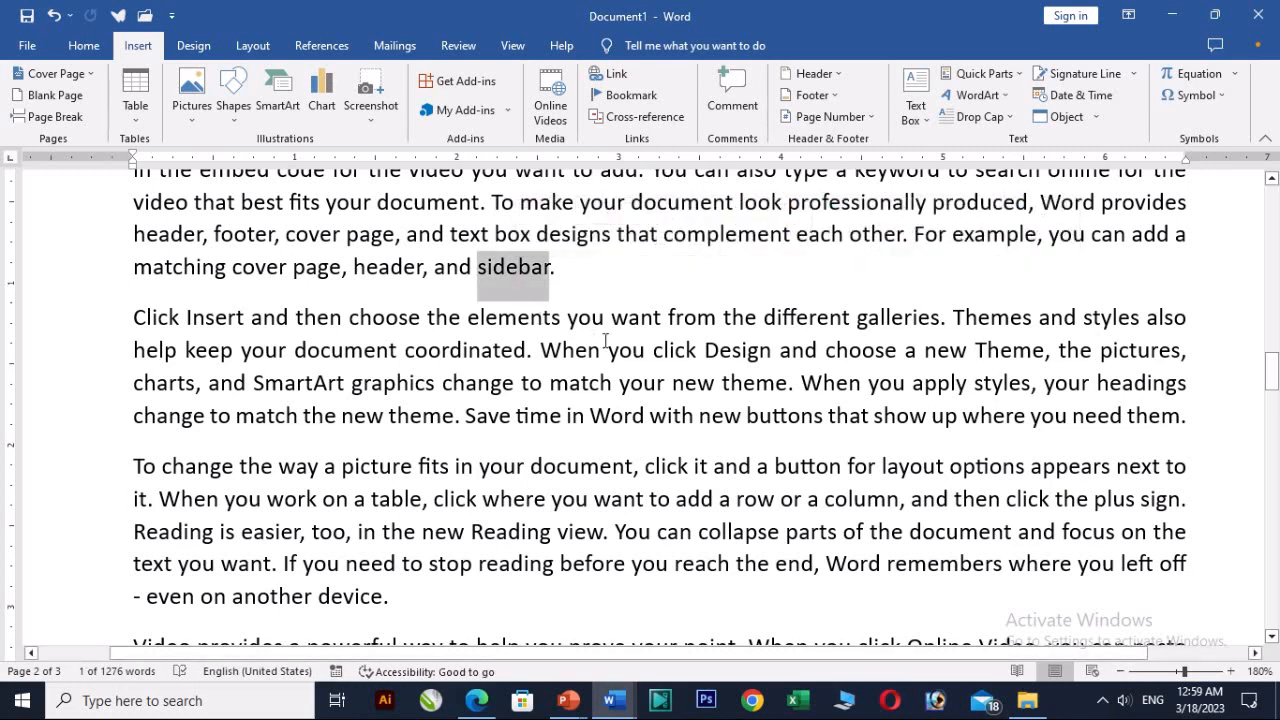
pyautogui.rightClick(527, 274)
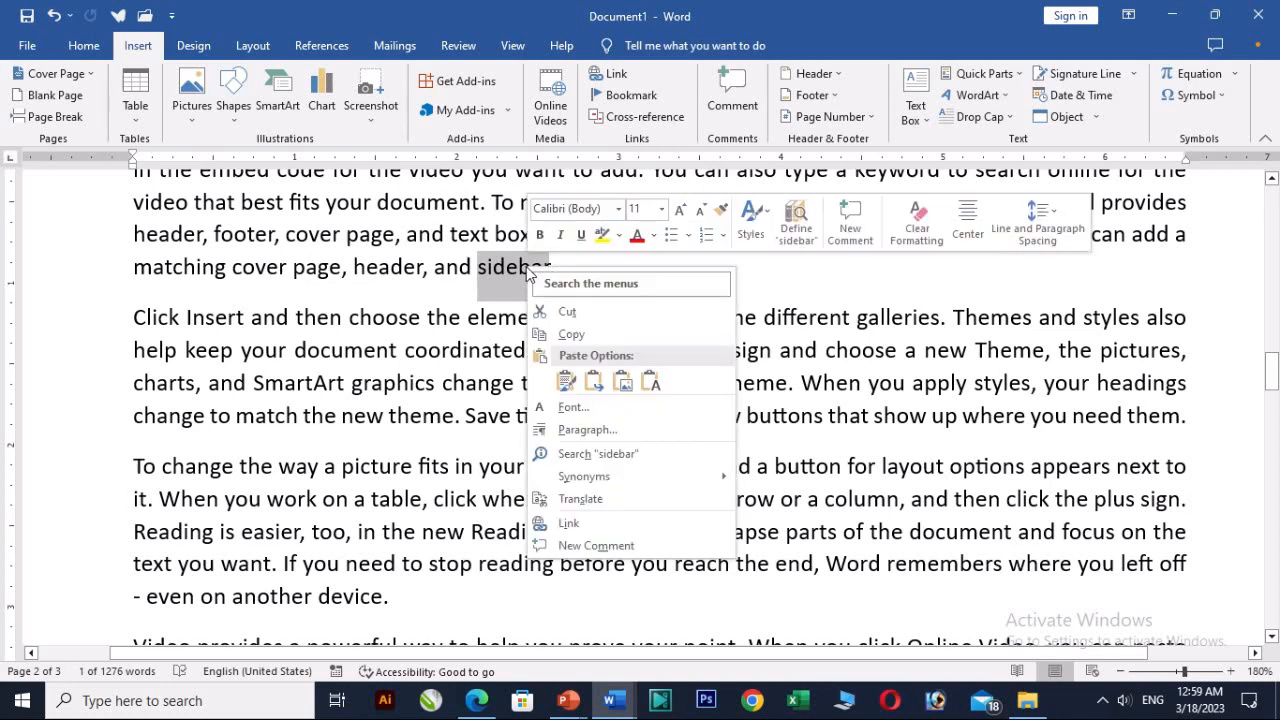
pyautogui.click(552, 334)
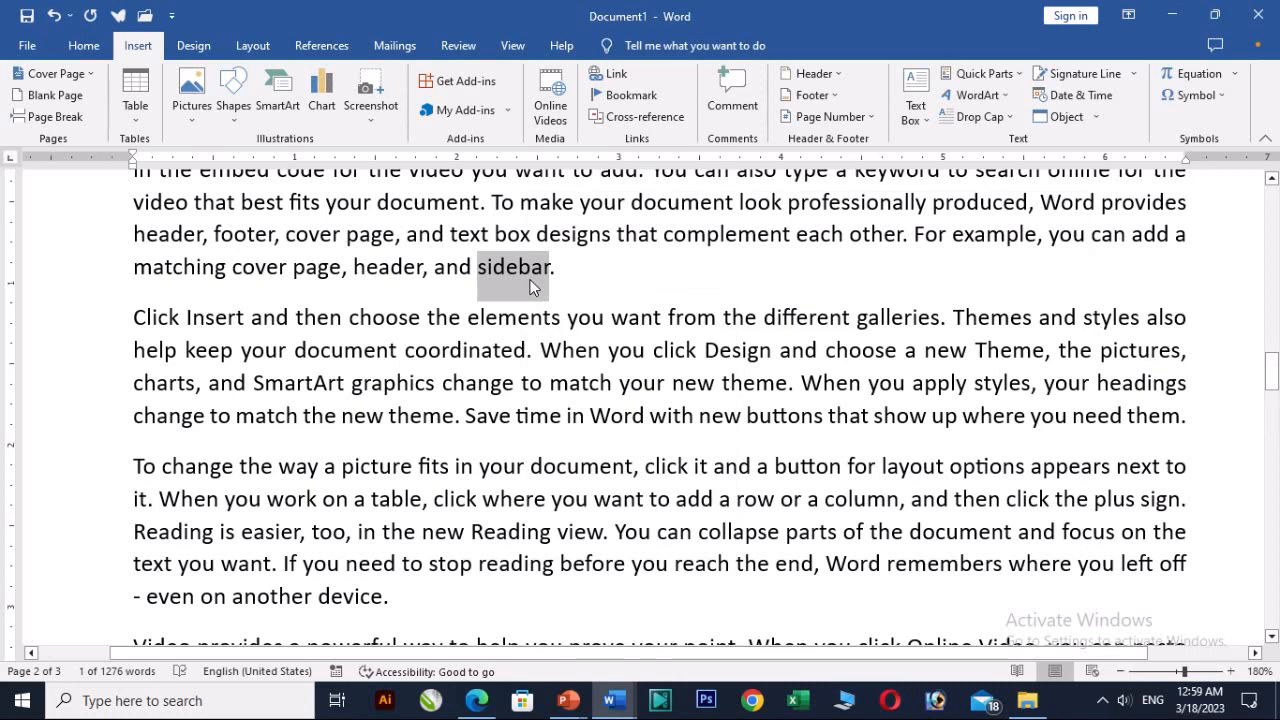
# Add a bookmark to the selected word, using the copied text "sidebar" as its name
pyautogui.click(631, 96)
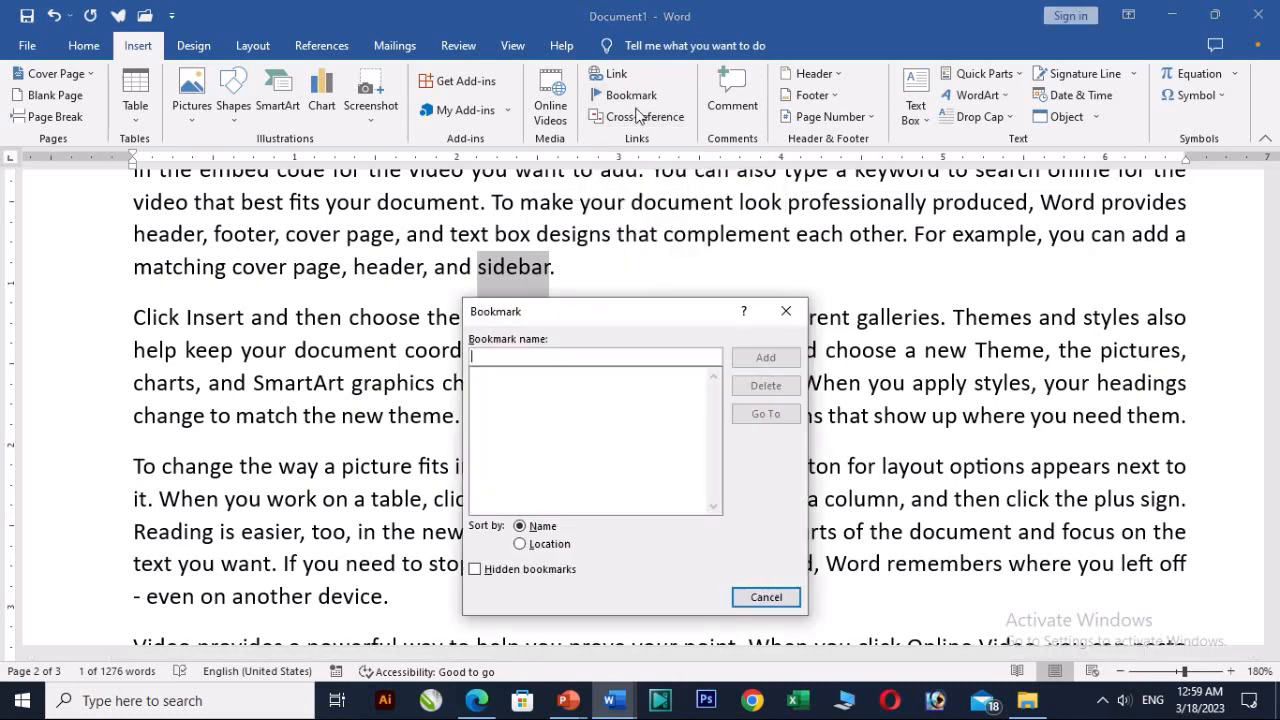
pyautogui.rightClick(509, 358)
pyautogui.click(537, 416)
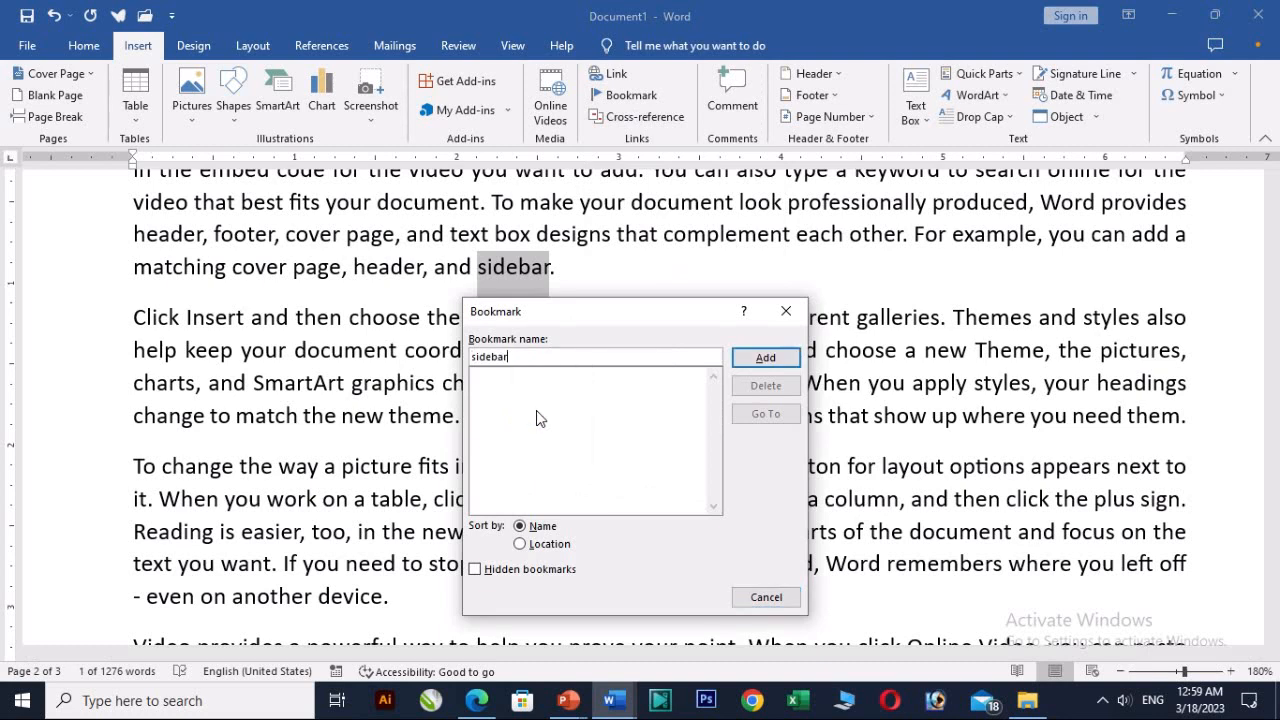
pyautogui.click(766, 360)
pyautogui.click(803, 395)
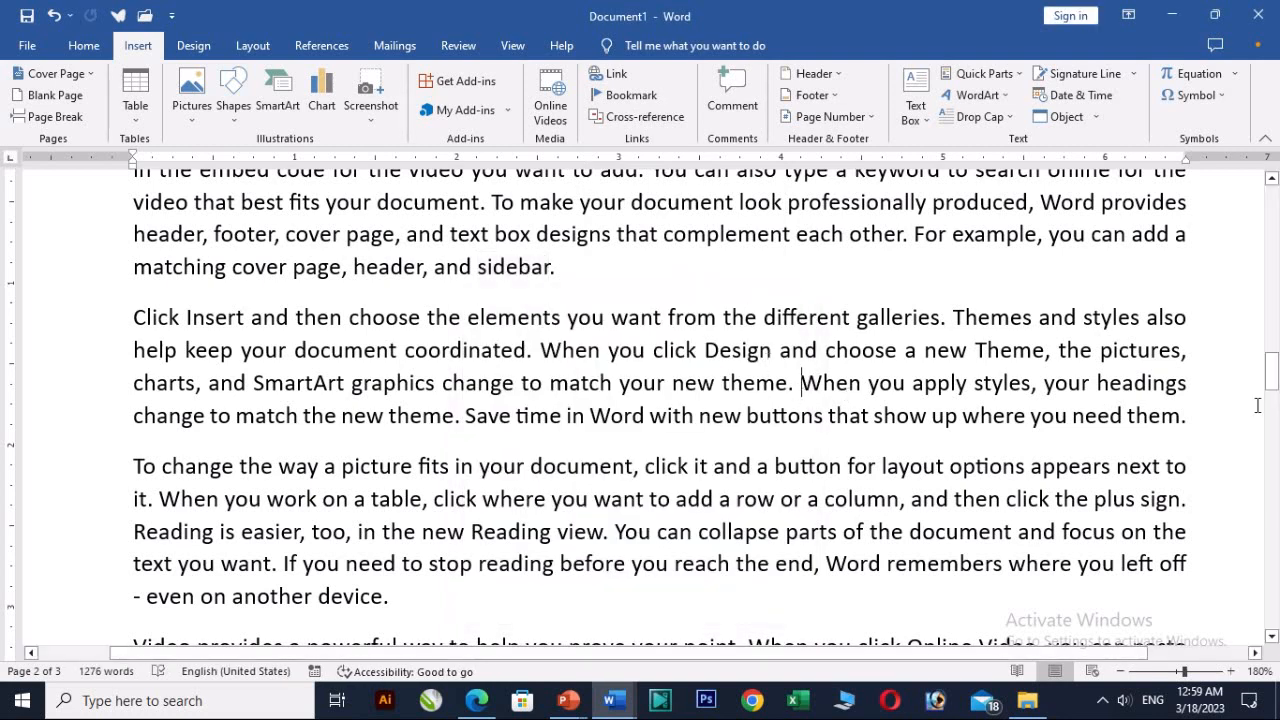
# Return to the beginning of the document and jump from there to the bookmark "sidebar"
pyautogui.moveTo(1275, 385); pyautogui.dragTo(1273, 185)
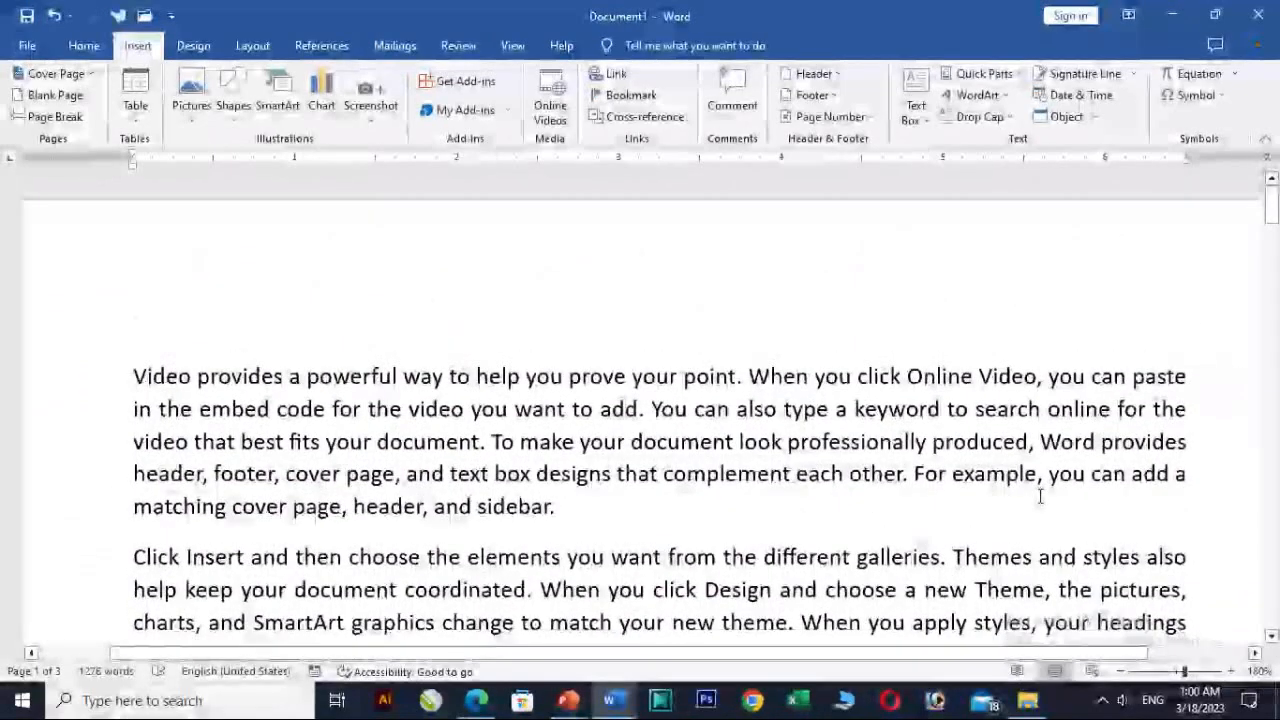
pyautogui.click(635, 100)
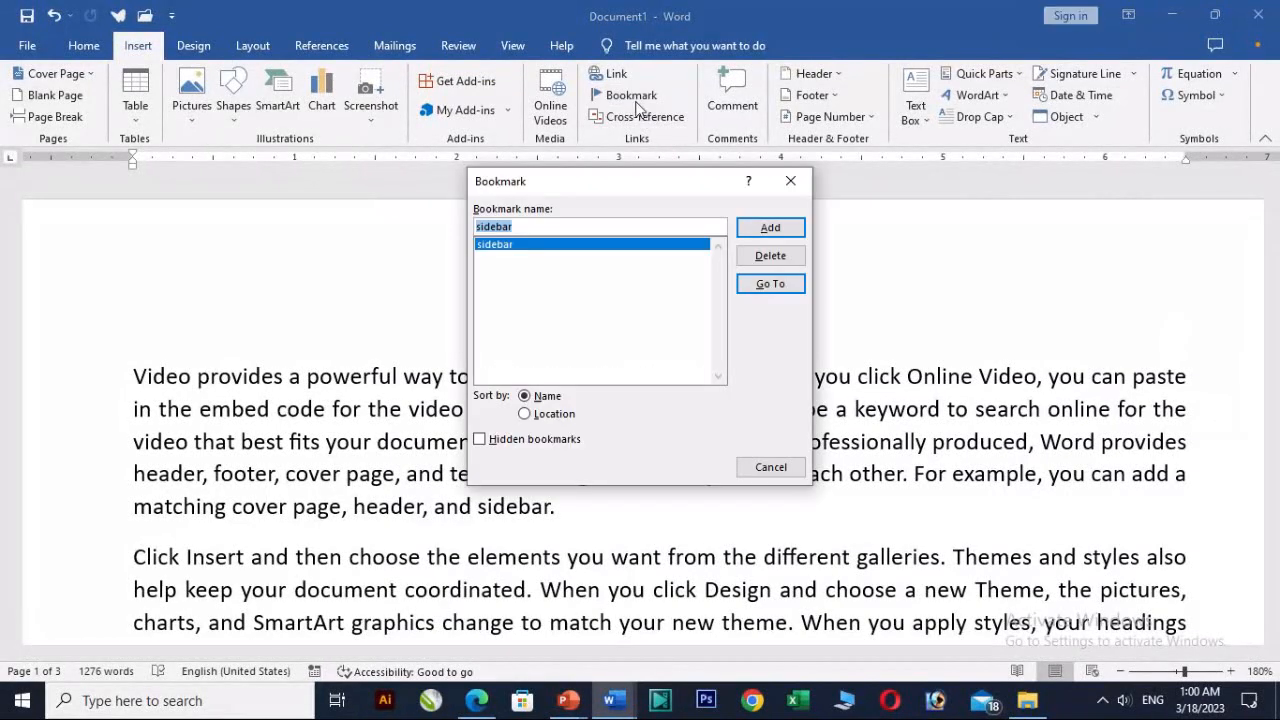
pyautogui.click(535, 226)
pyautogui.click(771, 285)
pyautogui.click(772, 466)
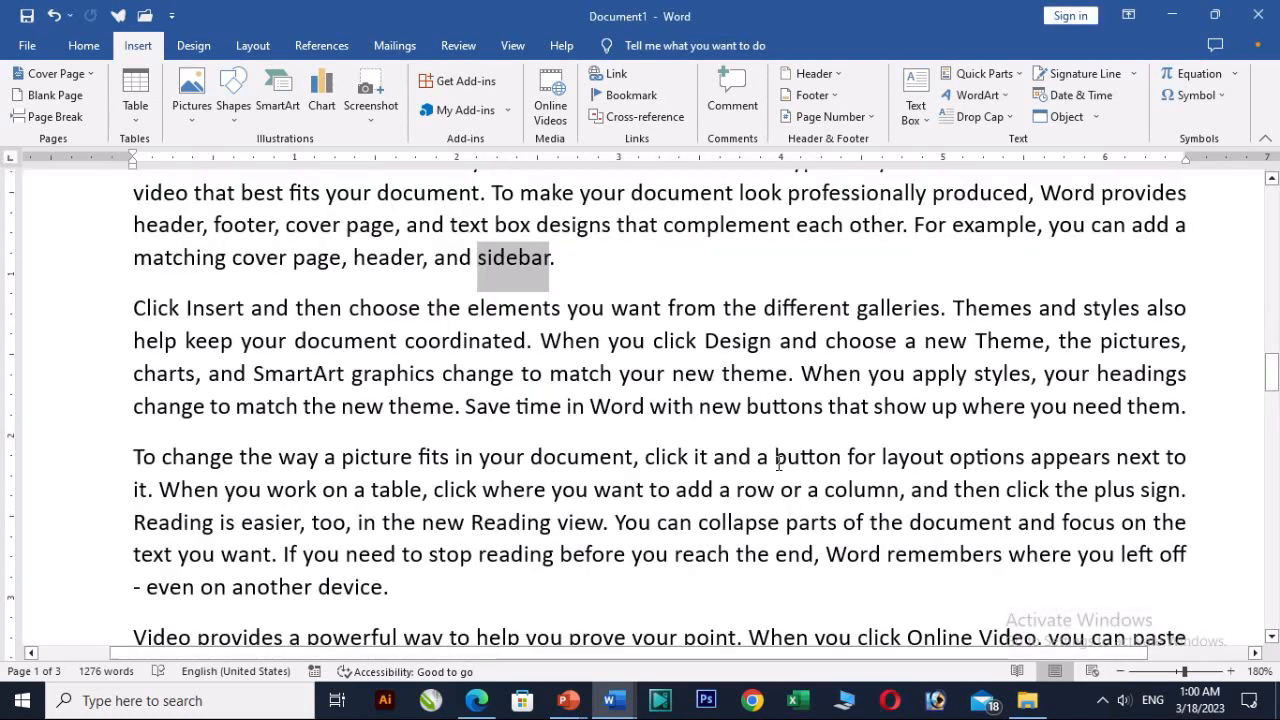
# Add the bookmark "sidebar" again at the end of the first paragraph on page 2
pyautogui.click(631, 95)
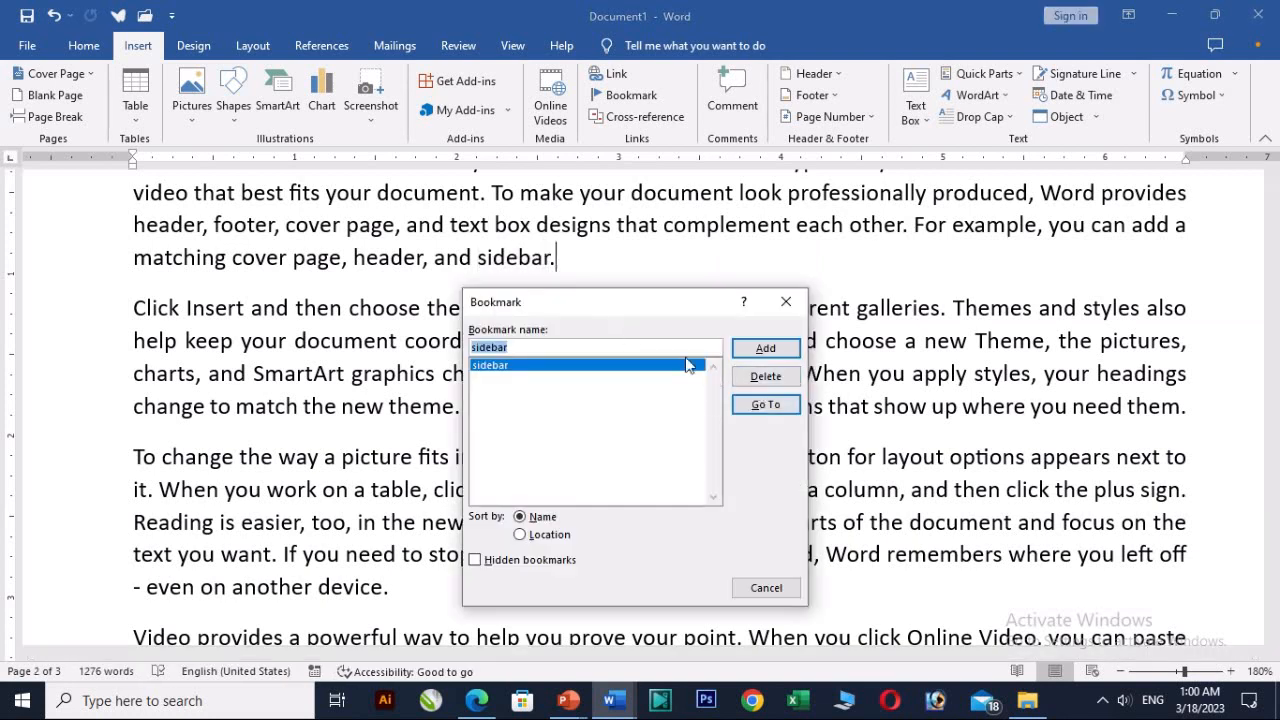
pyautogui.click(627, 346)
pyautogui.click(781, 382)
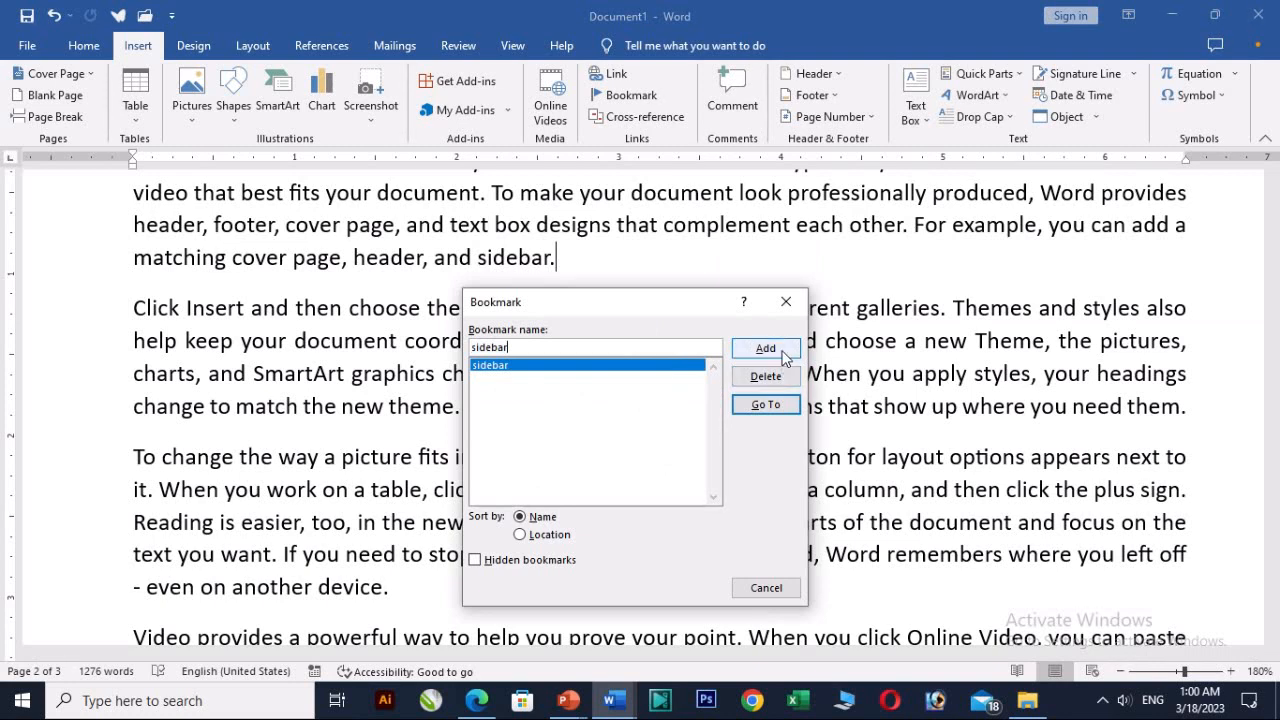
pyautogui.click(784, 355)
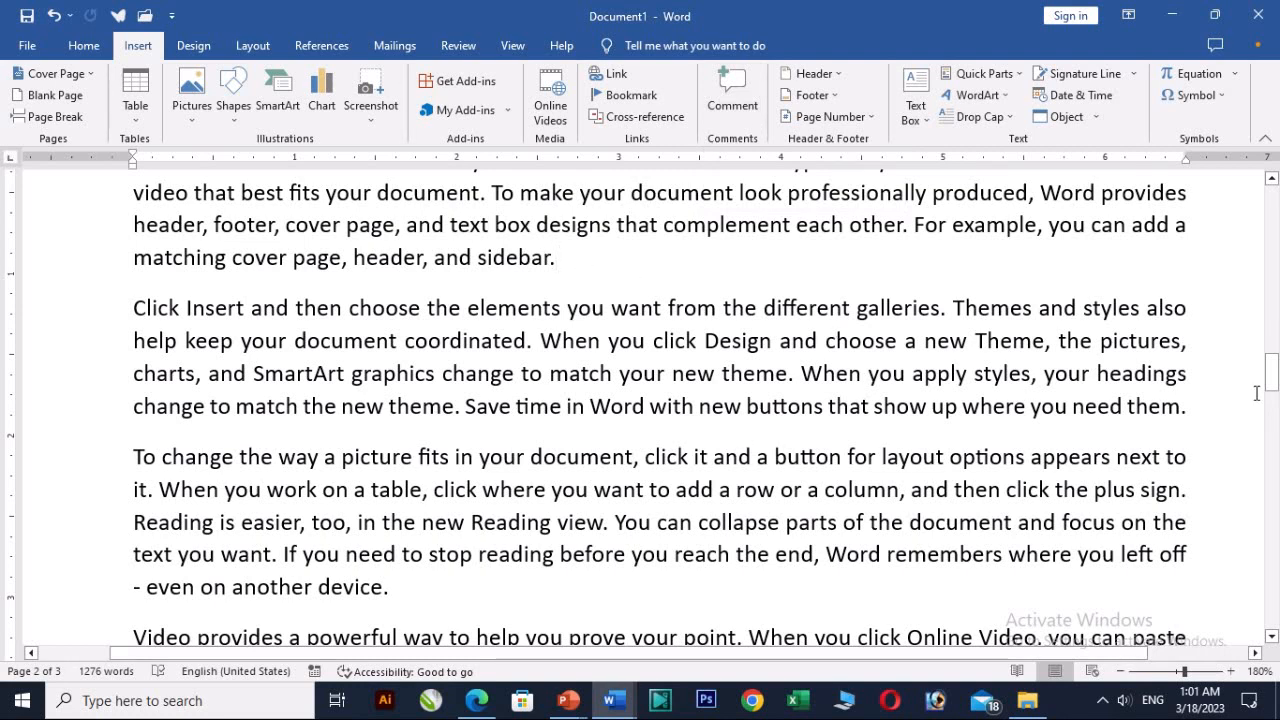
# Insert the comment "Incomp file" on the word "sidebar" at the end of the first paragraph on page 1
pyautogui.moveTo(1271, 371); pyautogui.dragTo(1271, 228)
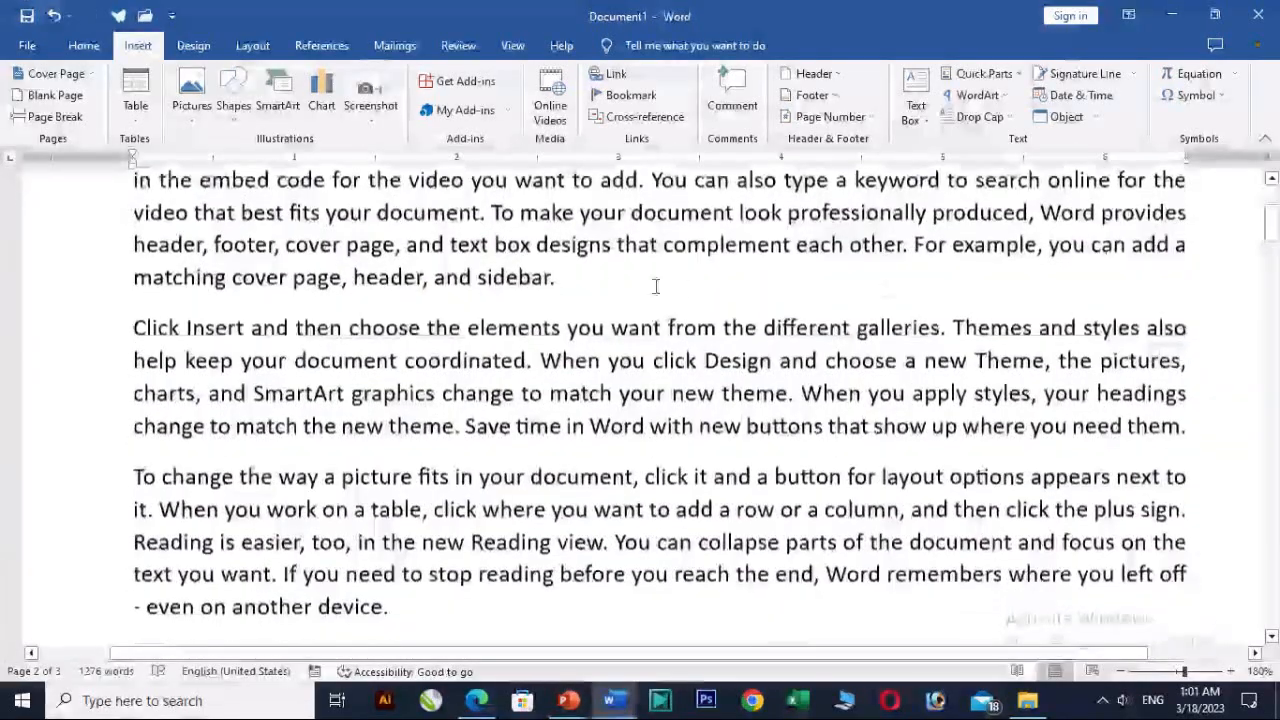
pyautogui.click(575, 285)
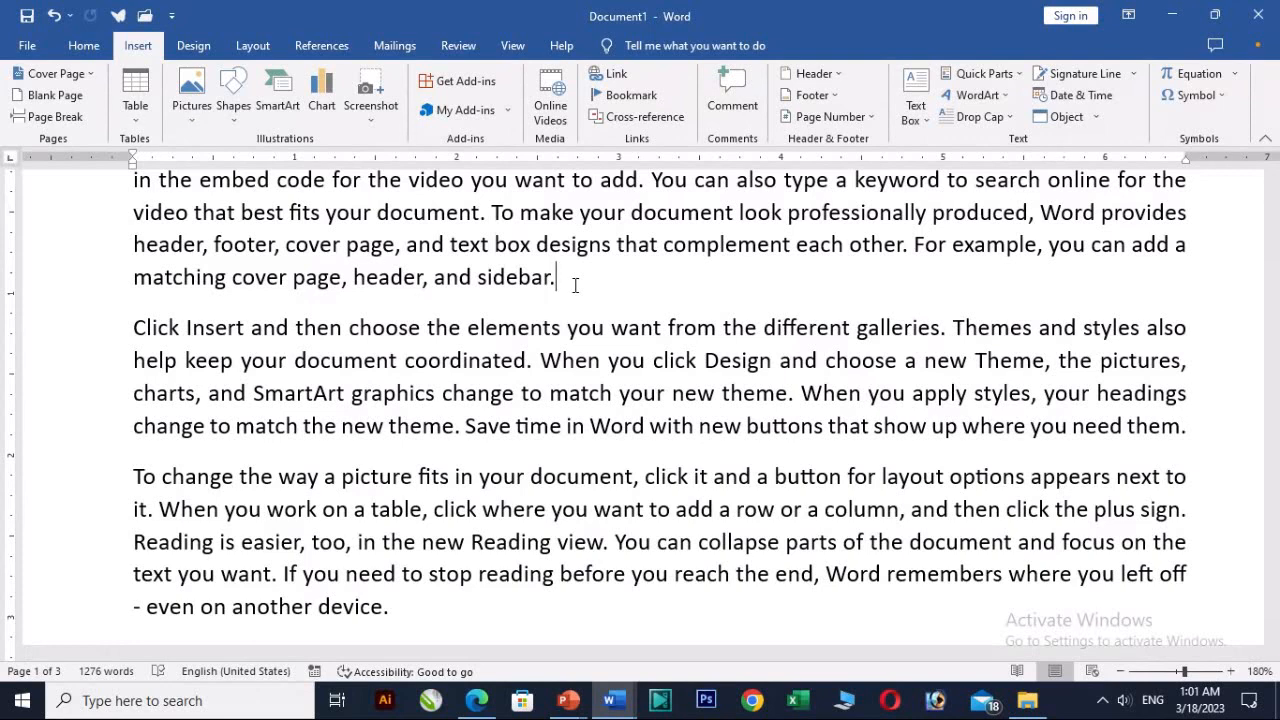
pyautogui.click(733, 90)
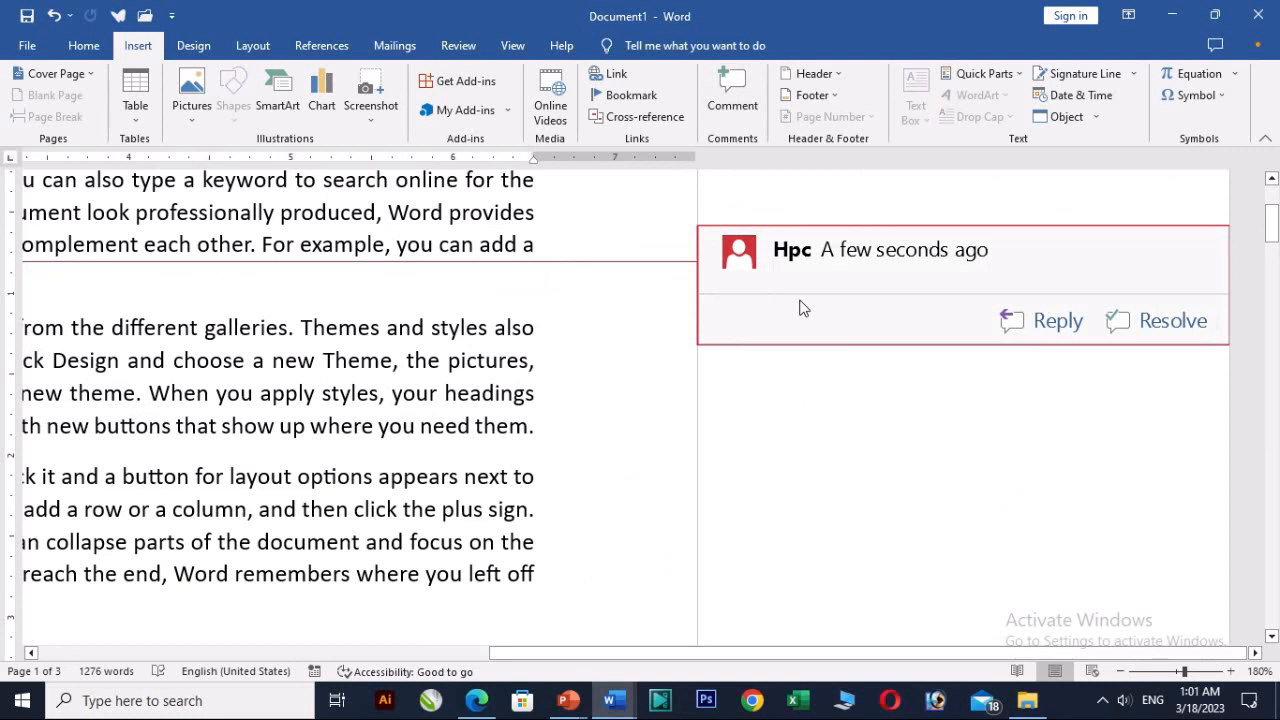
pyautogui.write('inco')
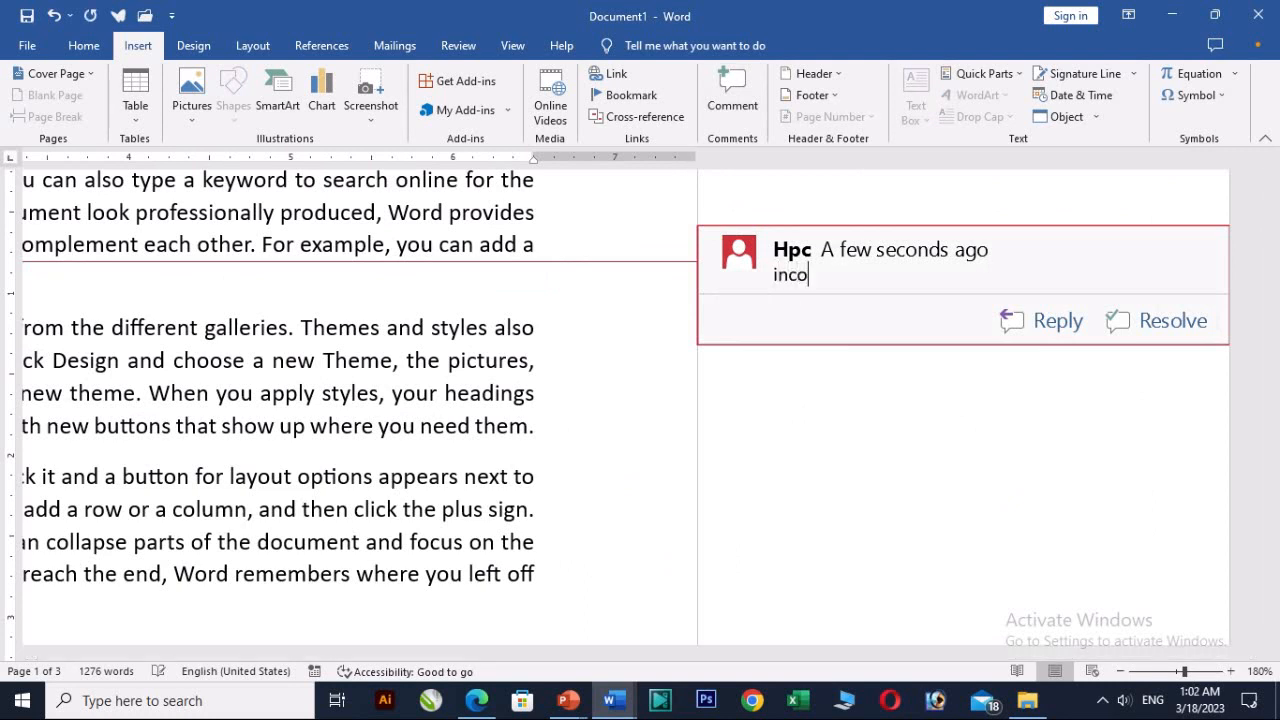
pyautogui.write('mp file')
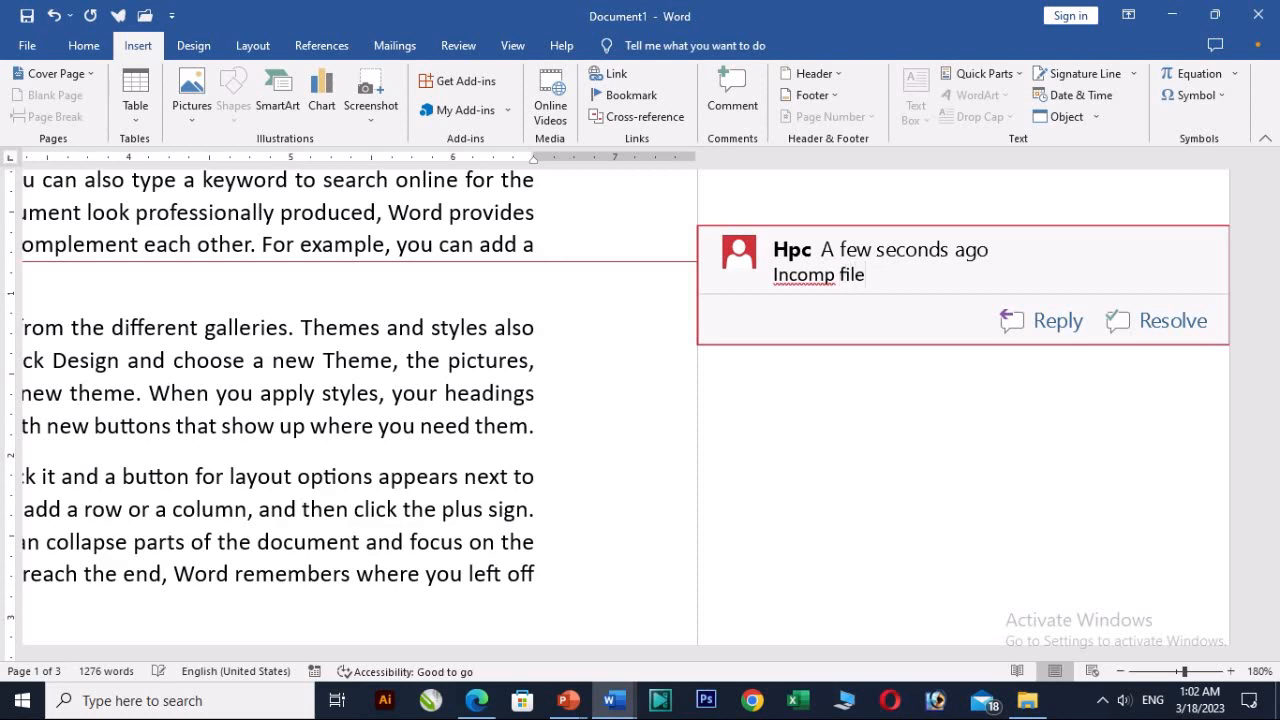
# Examine how the comment on page 1 appears in the print preview and return to the document
pyautogui.click(1121, 672)
pyautogui.click(1121, 672)
pyautogui.click(1121, 672)
pyautogui.click(1121, 672)
pyautogui.click(1121, 672)
pyautogui.click(1121, 672)
pyautogui.click(1121, 672)
pyautogui.click(1121, 672)
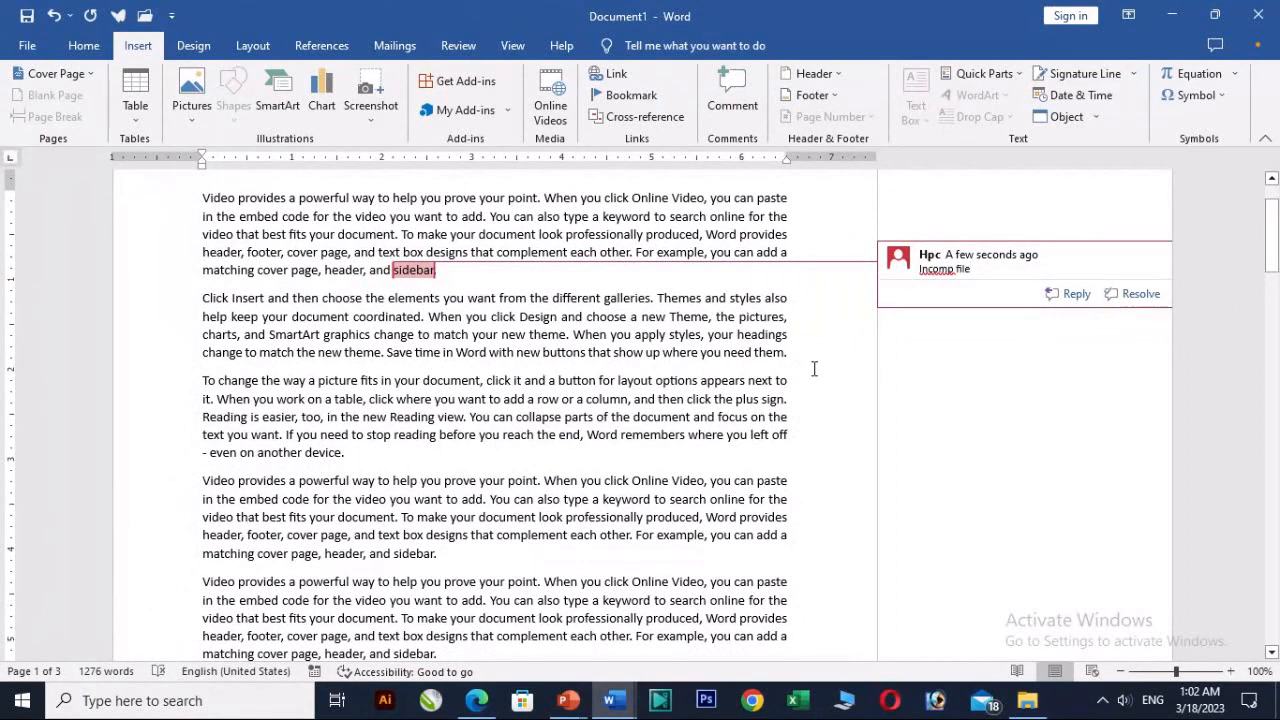
pyautogui.click(513, 45)
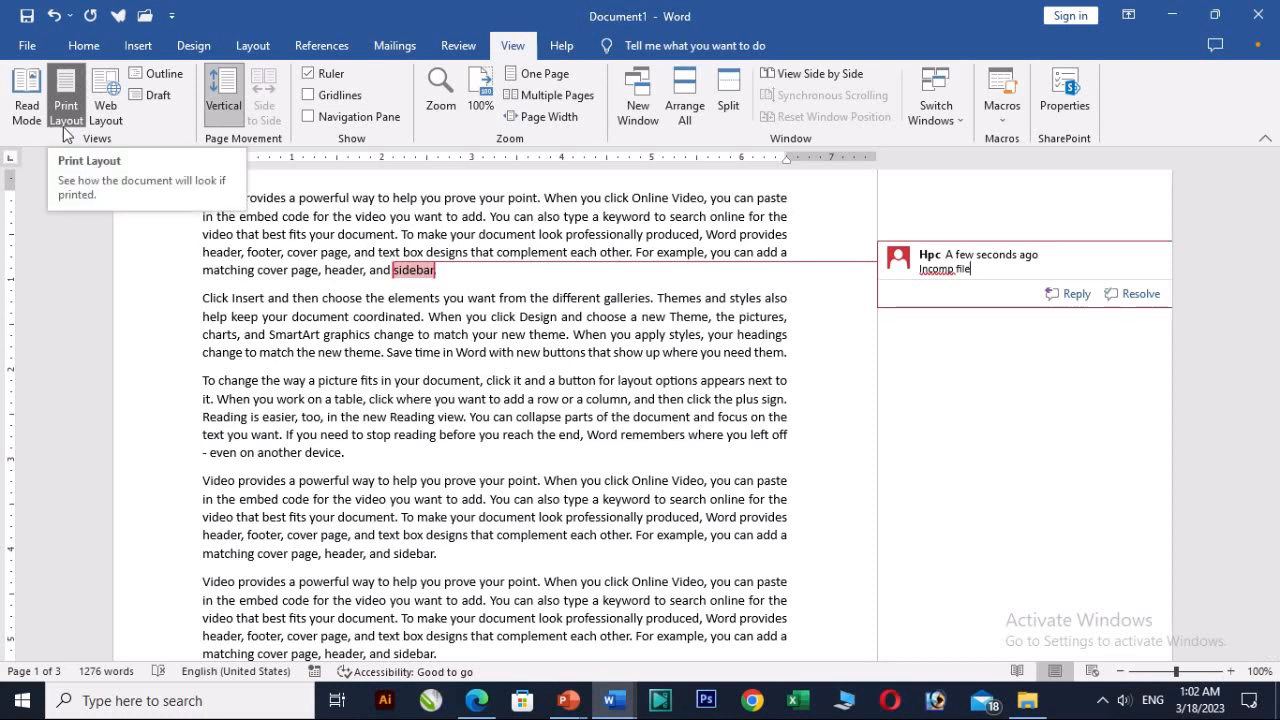
pyautogui.click(27, 47)
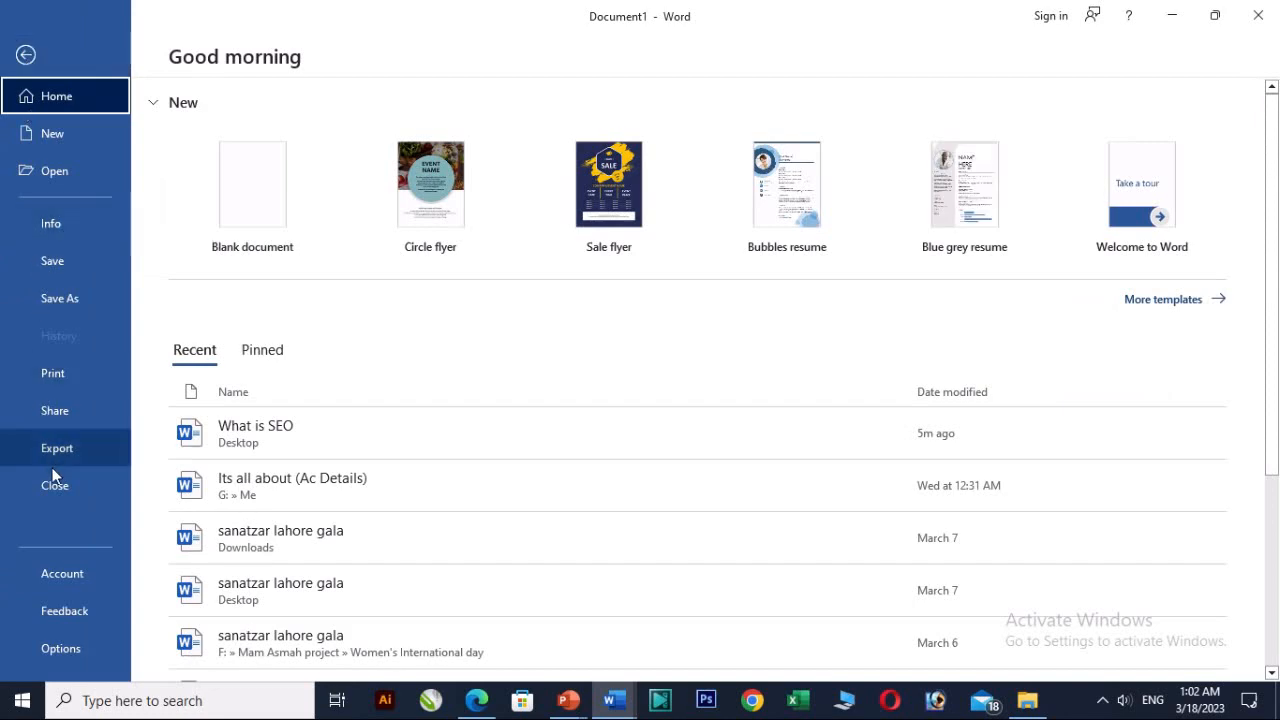
pyautogui.click(62, 379)
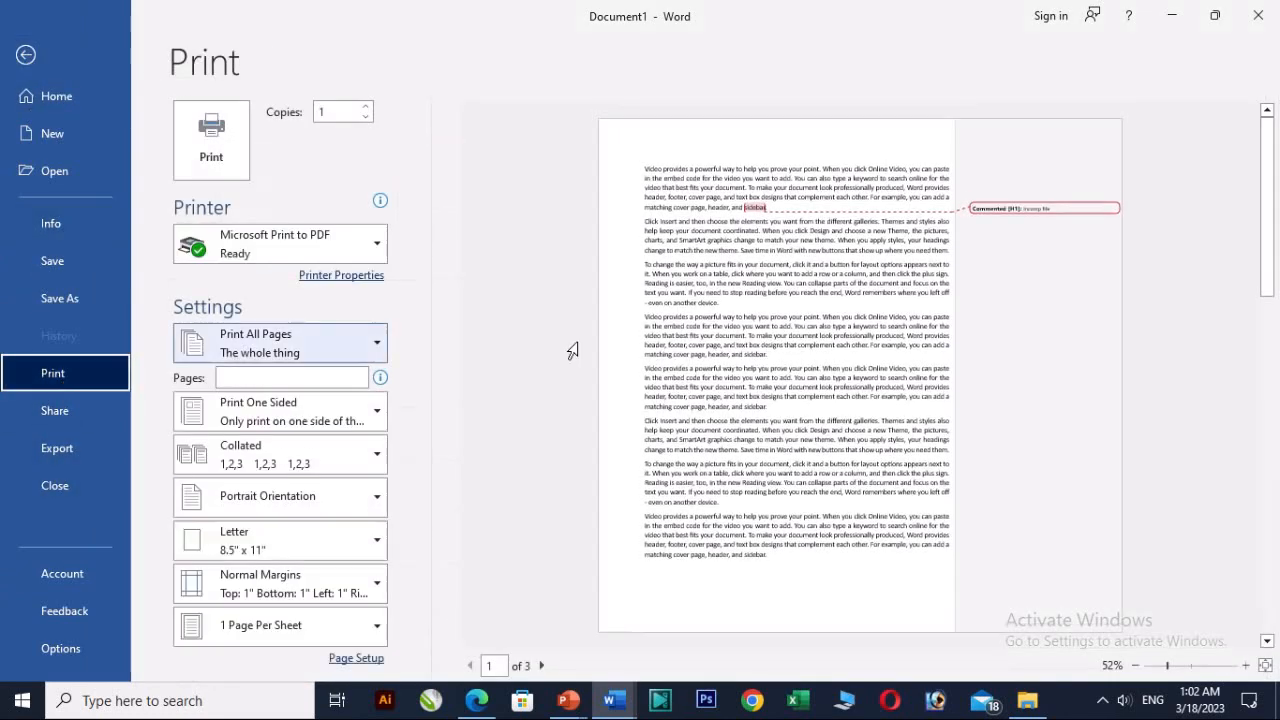
pyautogui.click(1245, 665)
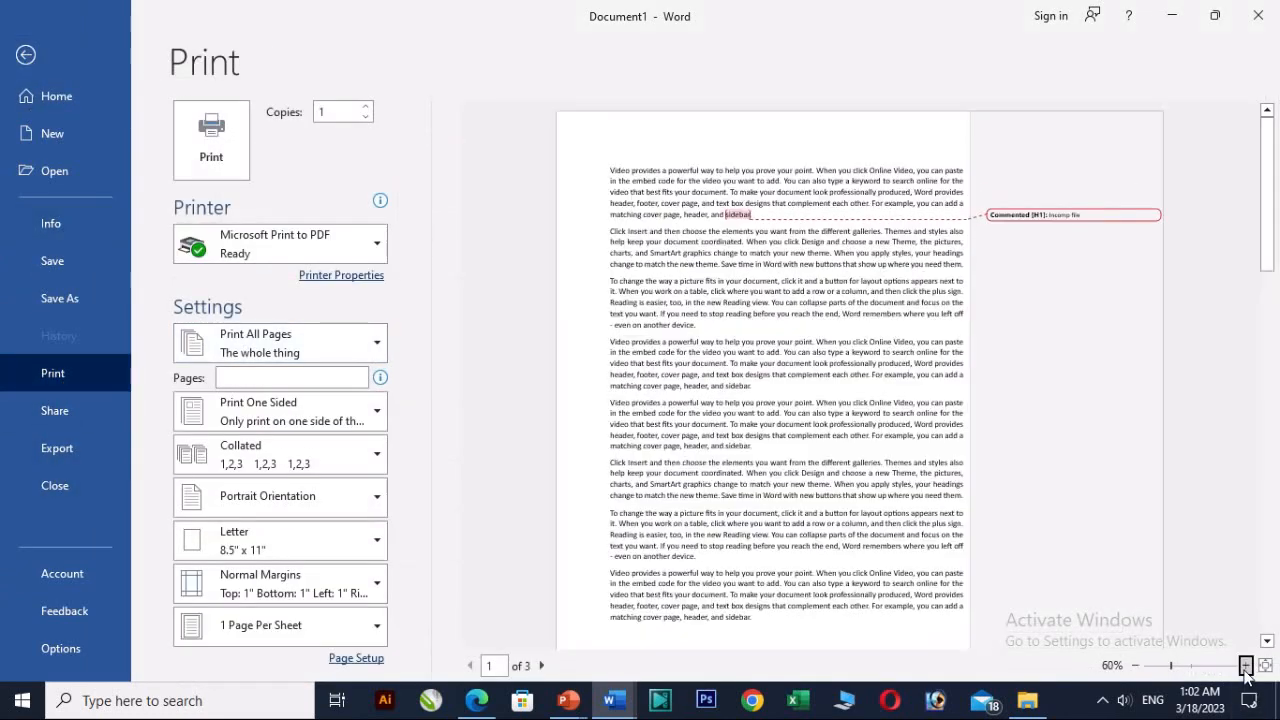
pyautogui.click(1245, 665)
pyautogui.click(1245, 665)
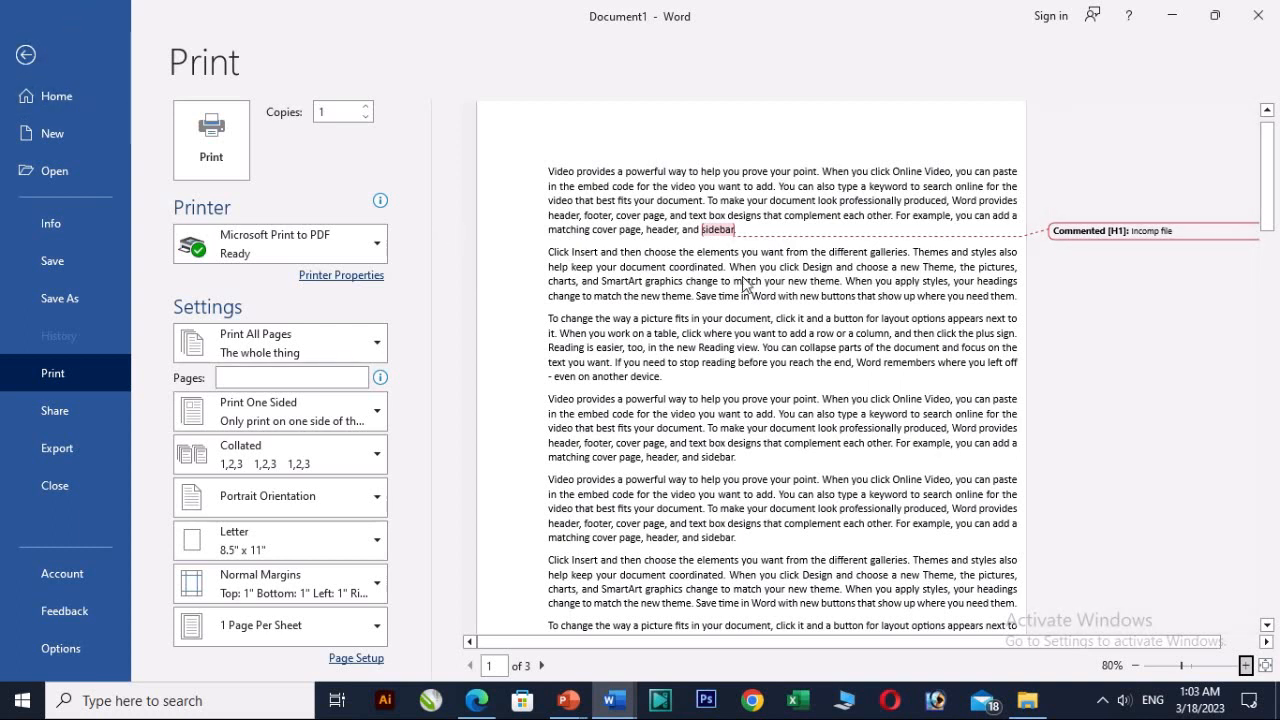
pyautogui.click(27, 57)
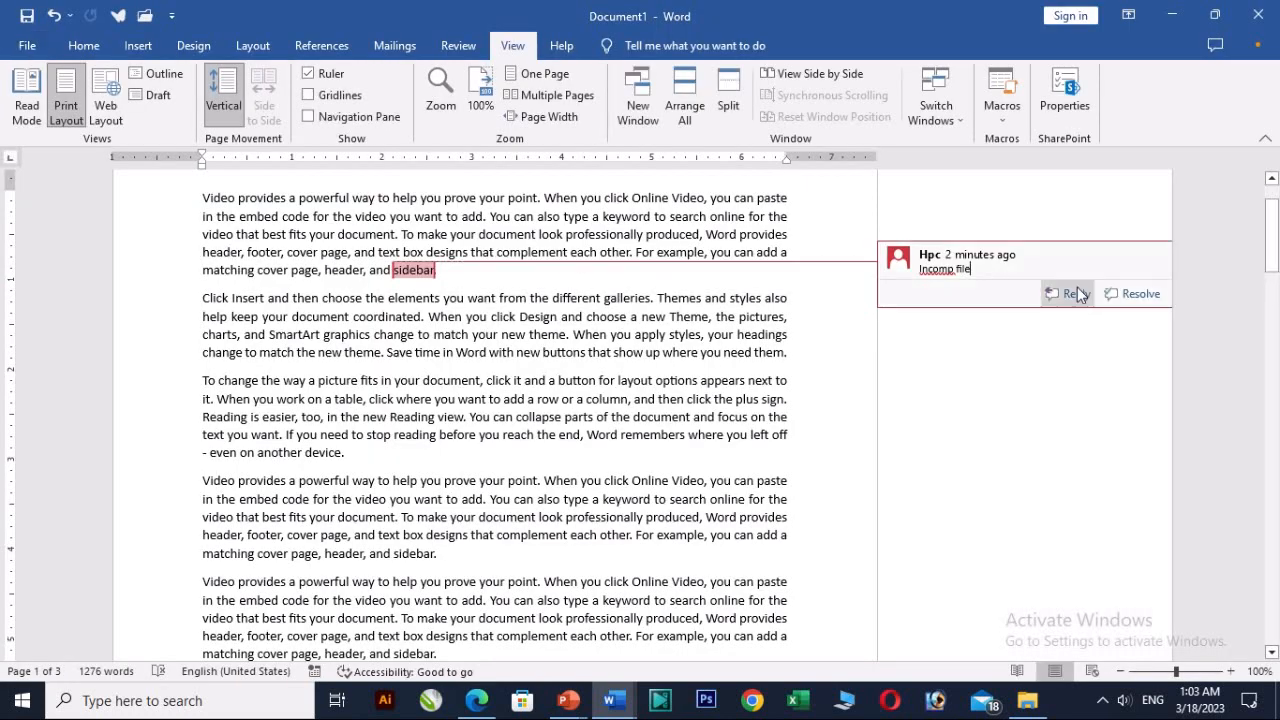
pyautogui.click(976, 270)
pyautogui.rightClick(976, 270)
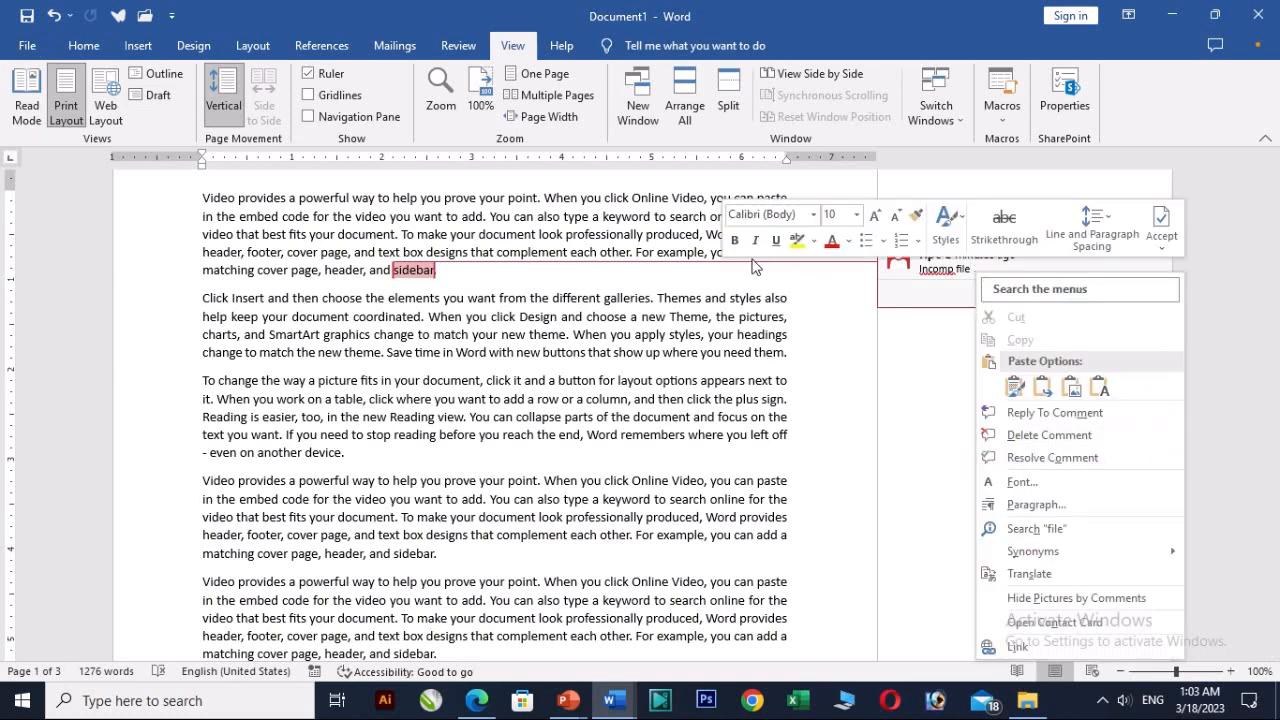
pyautogui.press('Escape')
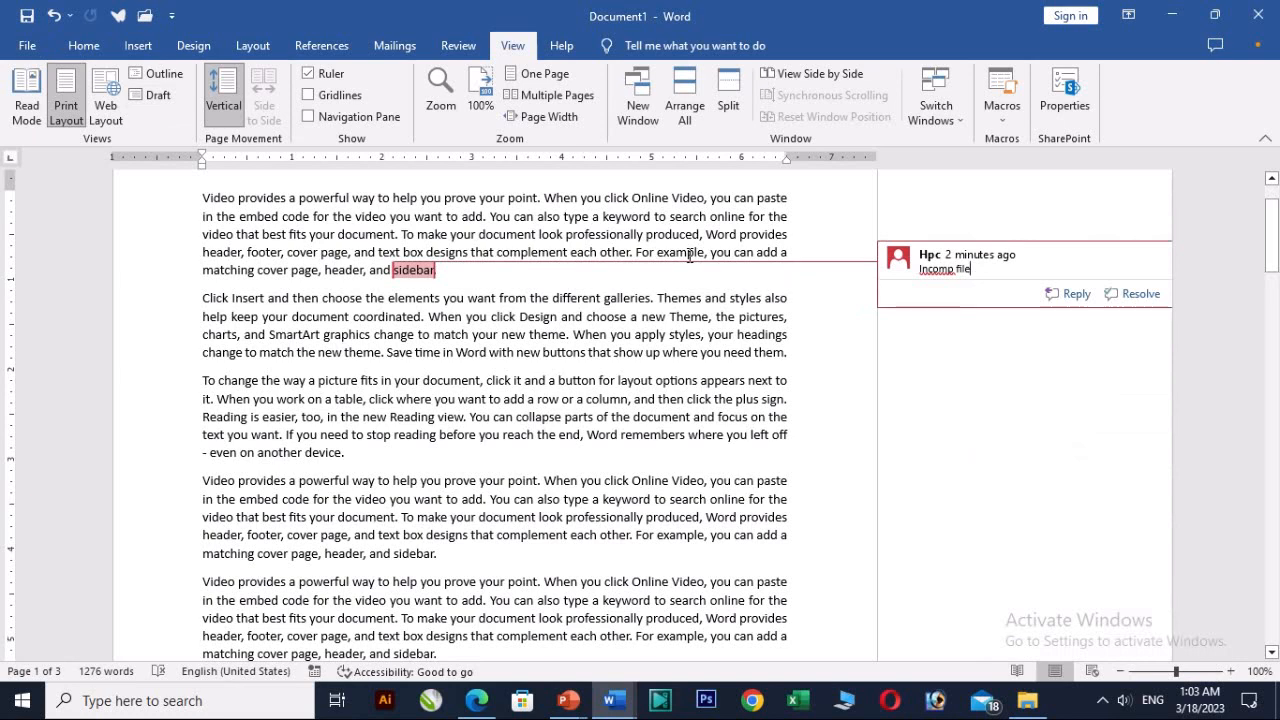
pyautogui.click(458, 47)
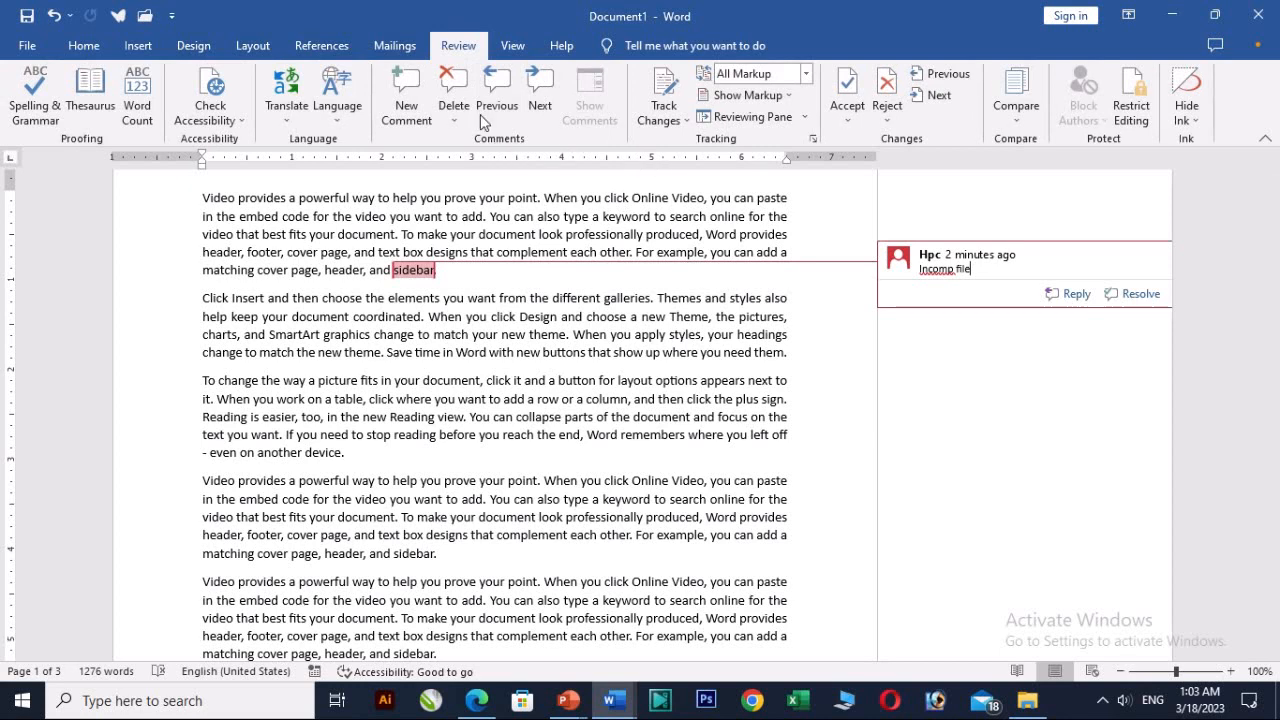
pyautogui.click(142, 50)
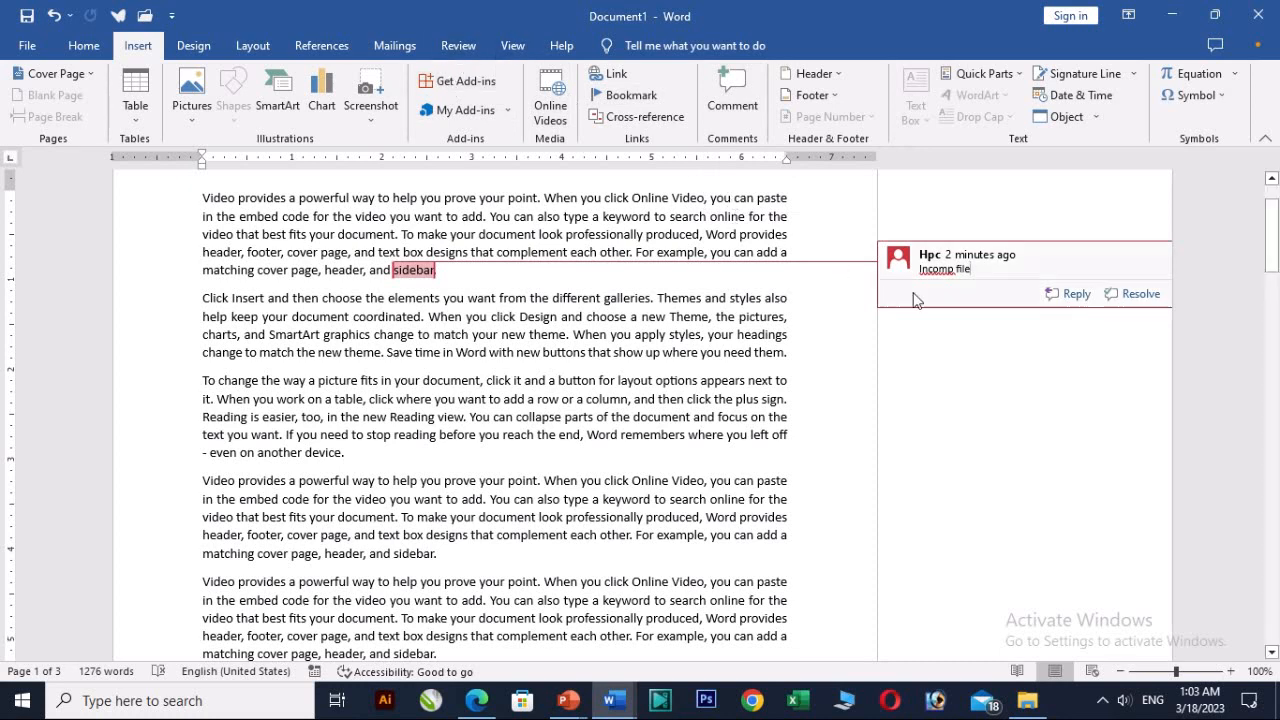
# Try deleting the "Incomp file" comment on page 1 and undo the deletion
pyautogui.rightClick(987, 268)
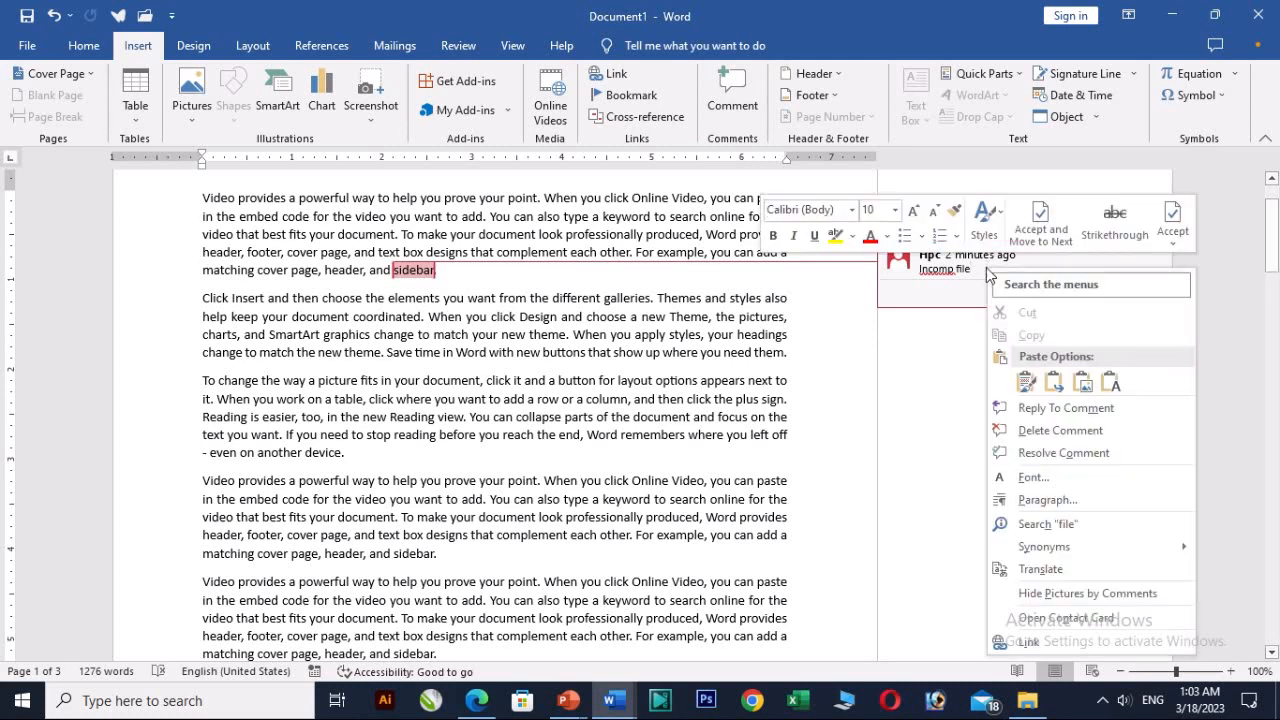
pyautogui.click(1042, 434)
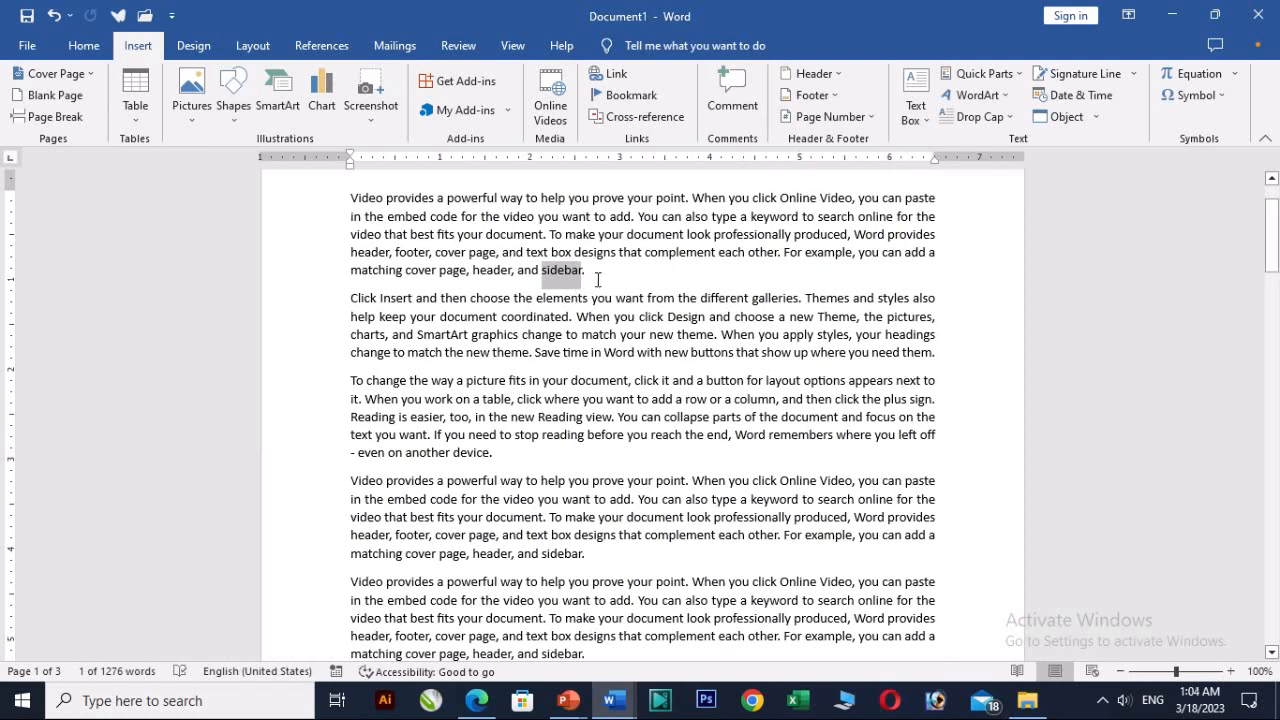
pyautogui.click(598, 279)
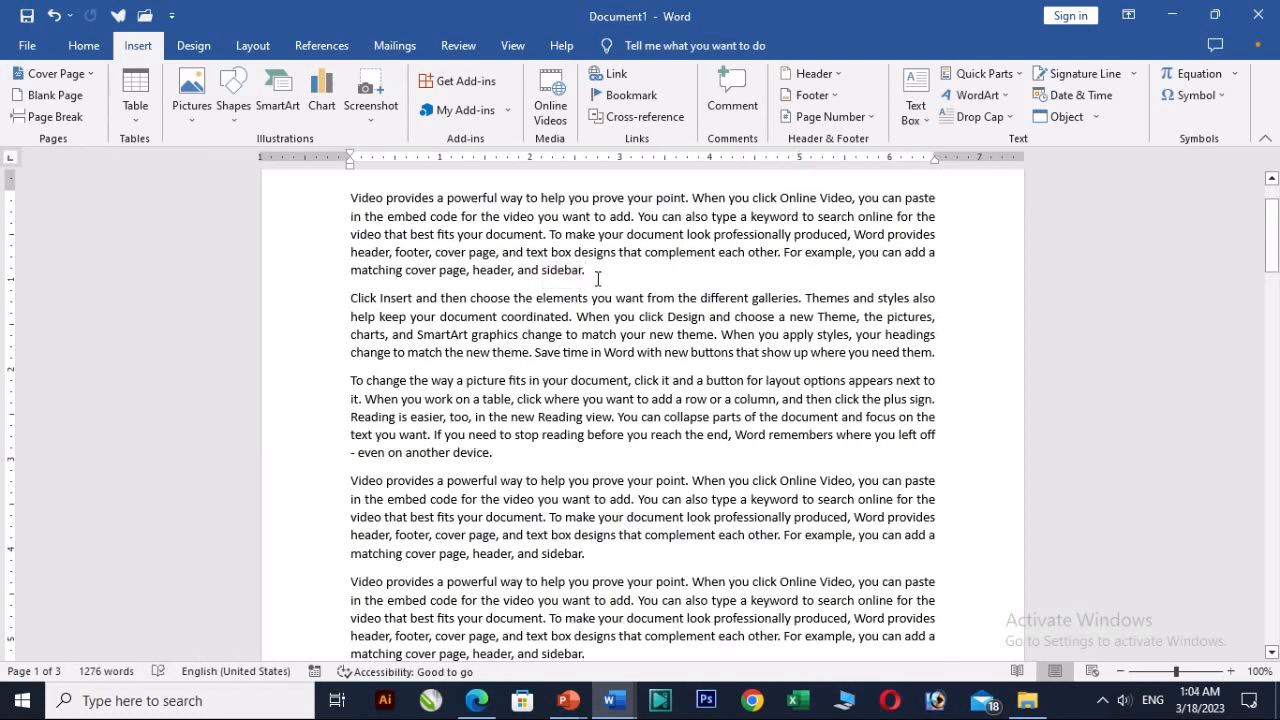
pyautogui.hotkey('ctrl', 'z')
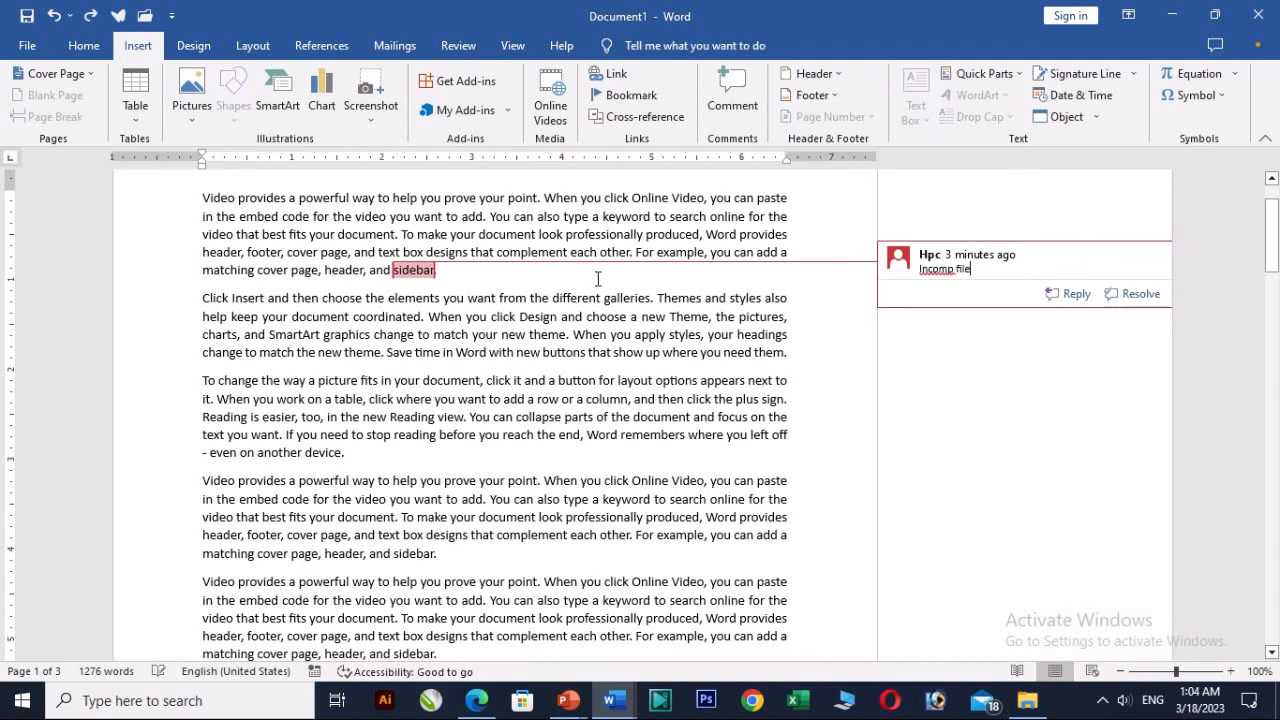
# Delete the "Incomp file" comment from the word "sidebar" and place the cursor at the end of the first paragraph on page 1
pyautogui.rightClick(990, 269)
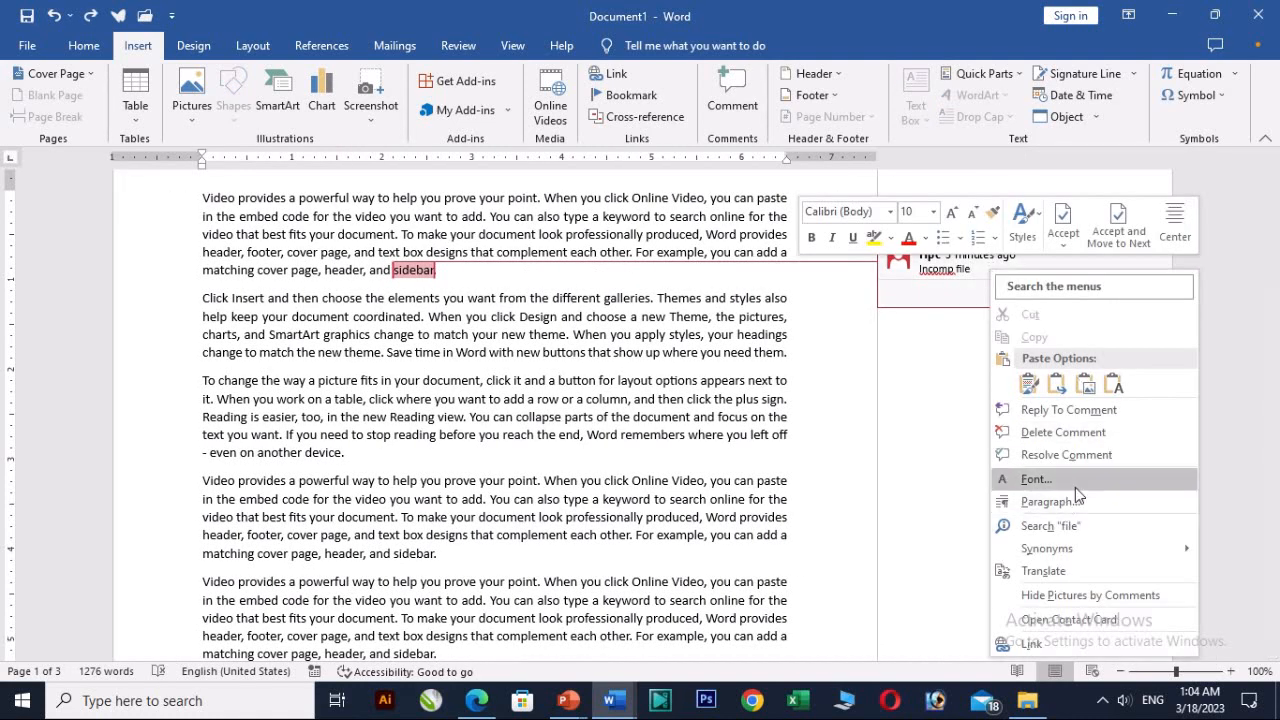
pyautogui.click(1114, 434)
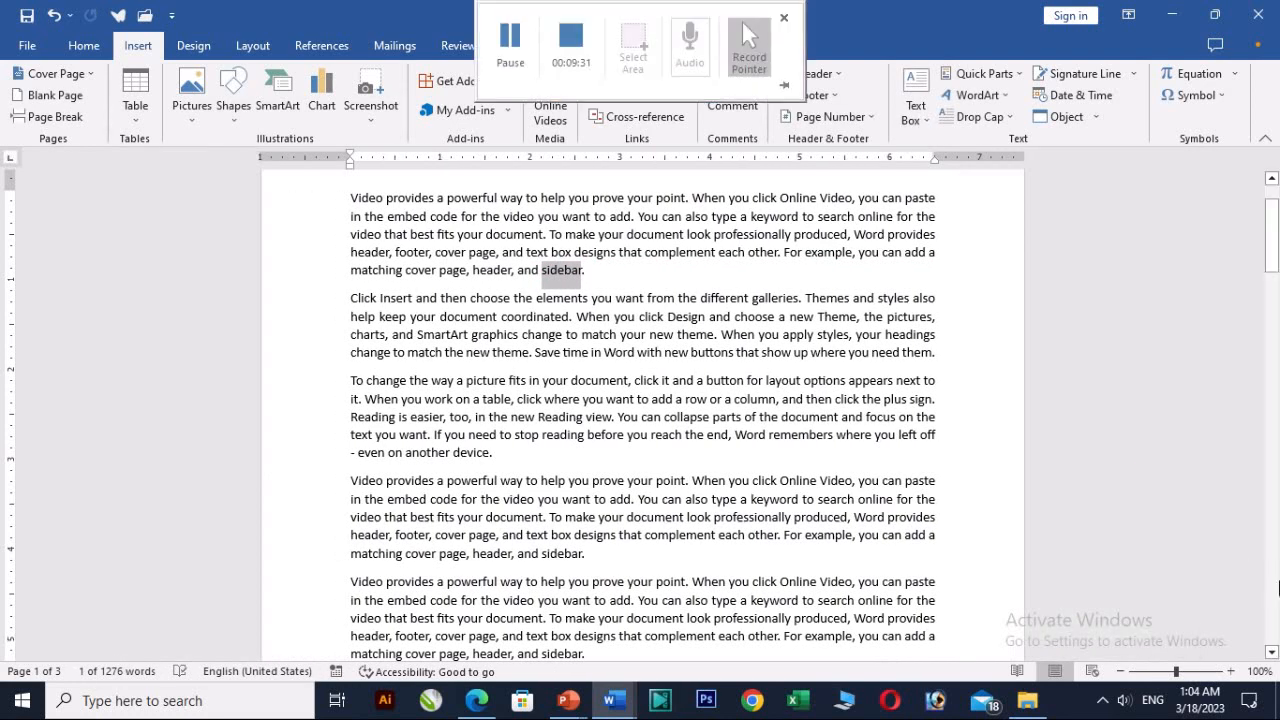
pyautogui.click(1231, 671)
pyautogui.click(1231, 671)
pyautogui.click(1231, 671)
pyautogui.click(1231, 671)
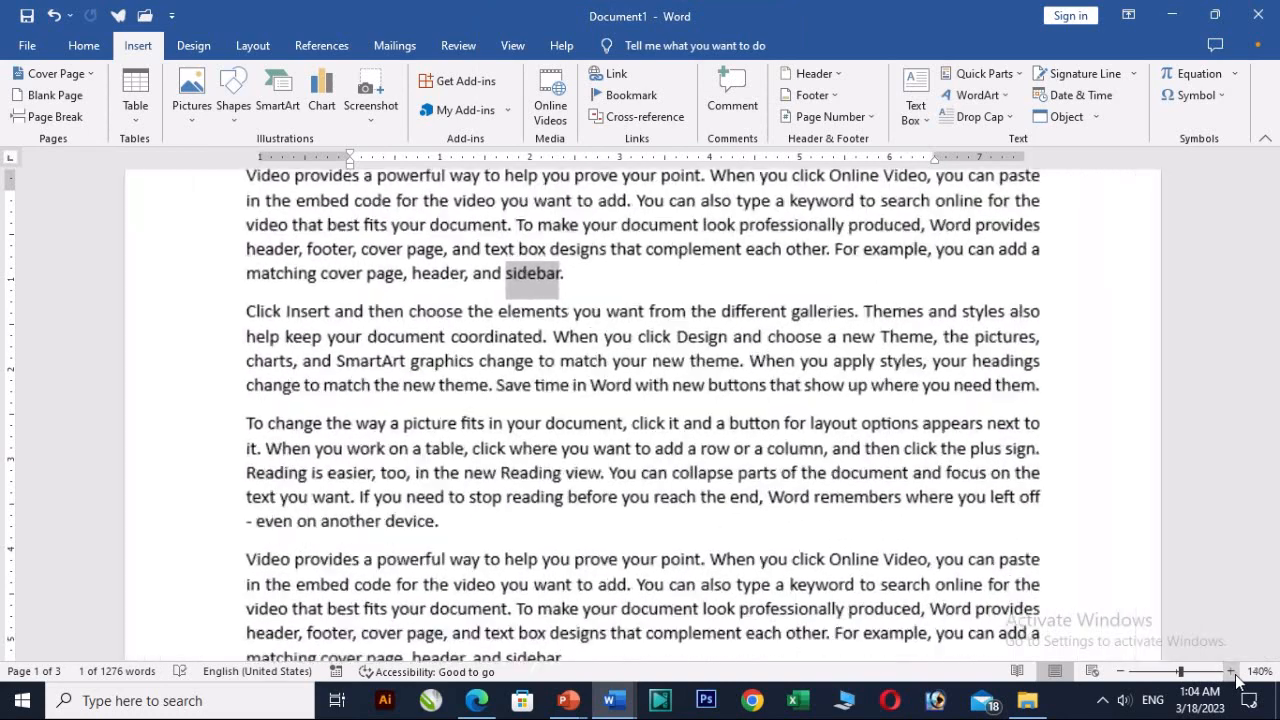
pyautogui.click(591, 284)
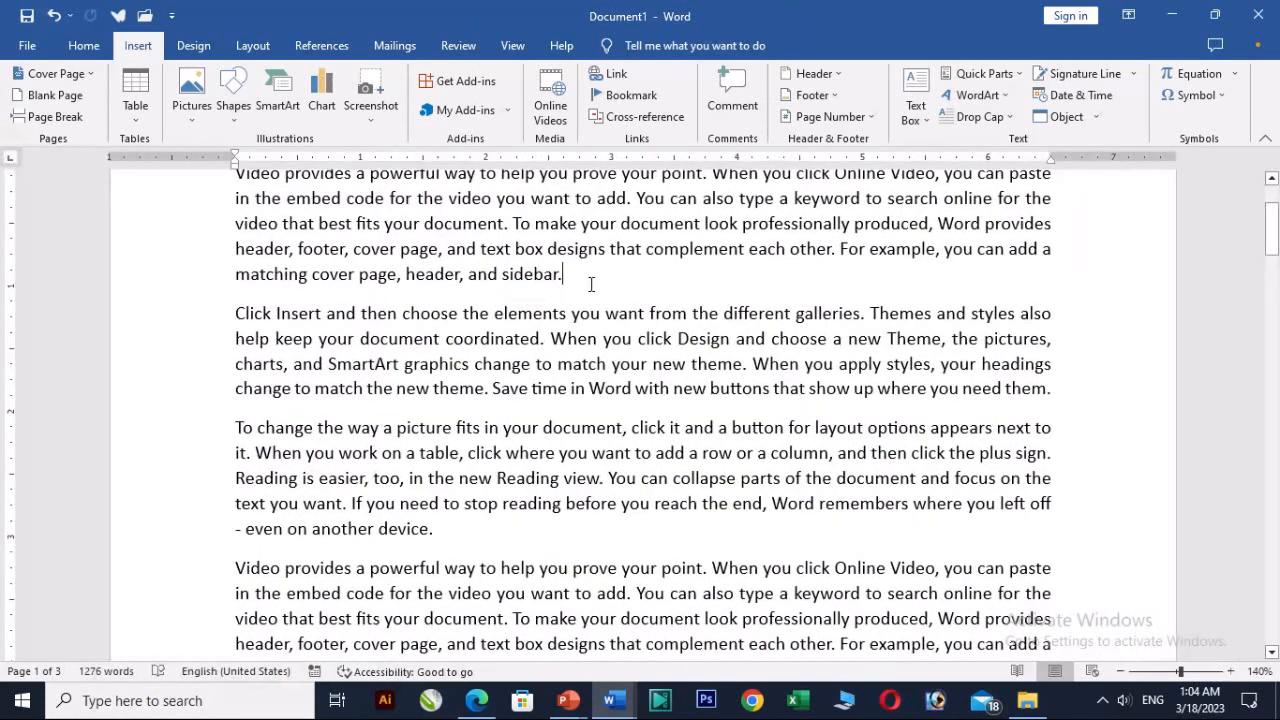